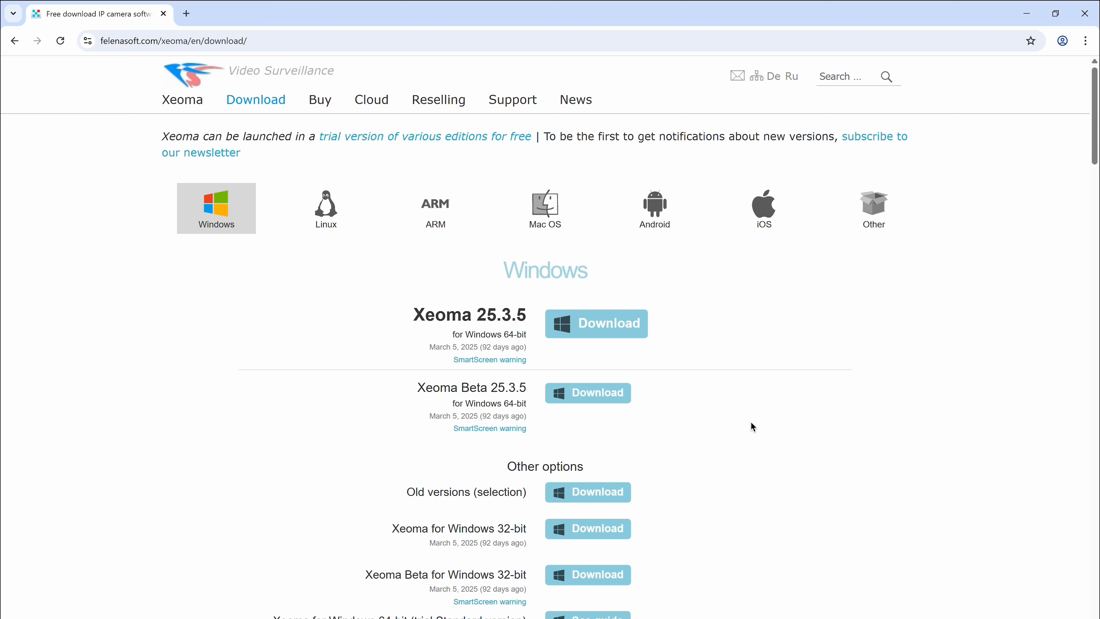
- Download the Xeoma 25.3.5 installer for Windows 64-bit from the felenasoft.com download page
{"action": "left_click", "coordinate": [630, 330]}
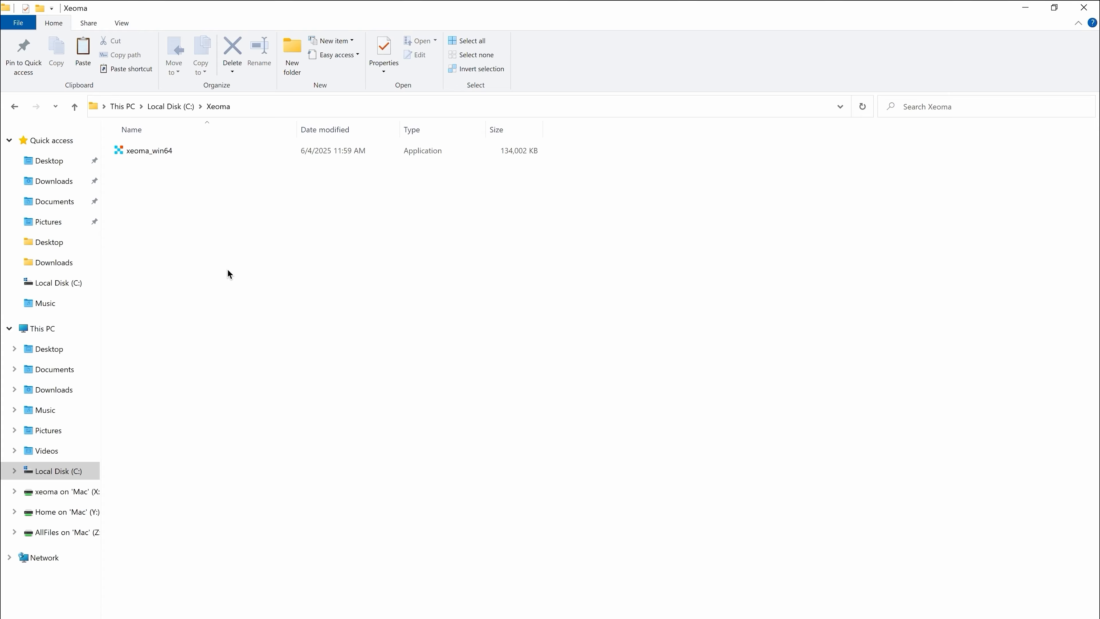
- Run xeoma_win64 from the C:\Xeoma folder
{"action": "double_click", "coordinate": [168, 153]}
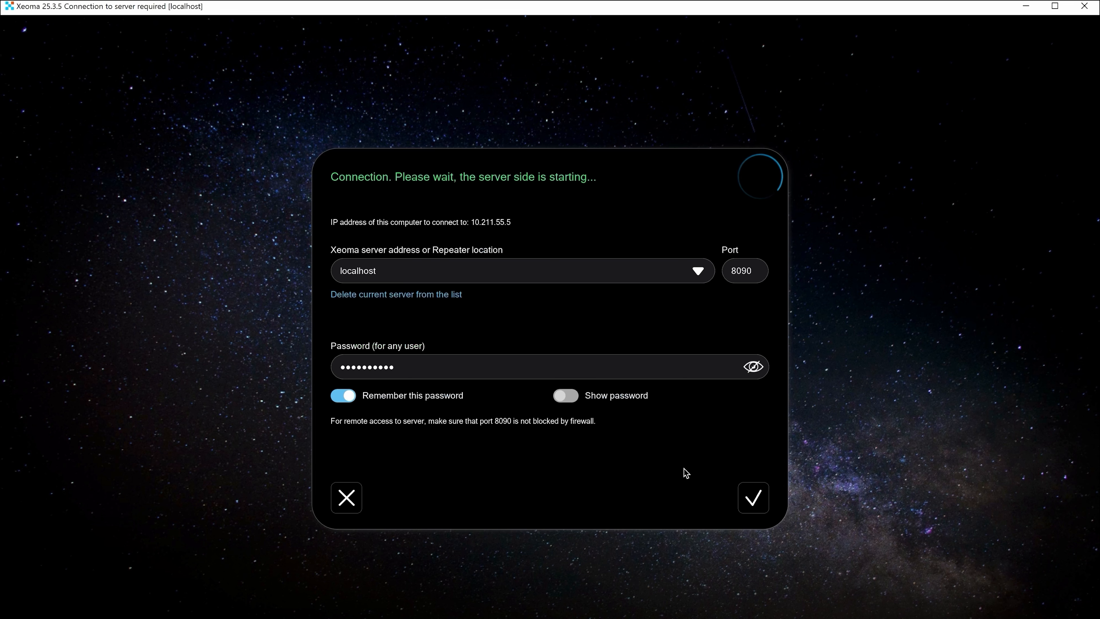
- Connect to the localhost Xeoma server on port 8090
{"action": "left_click", "coordinate": [754, 497]}
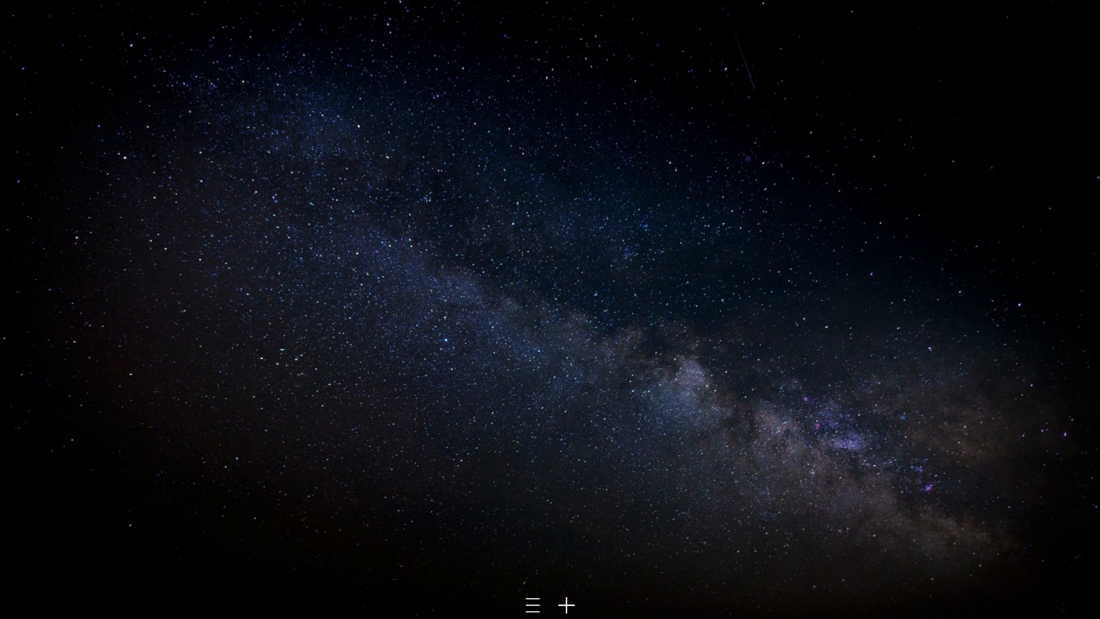
- Activate the commercial edition online with the pasted serial key and the terms confirmation accepted
{"action": "left_click", "coordinate": [533, 605]}
{"action": "left_click", "coordinate": [581, 454]}
{"action": "left_click", "coordinate": [578, 481]}
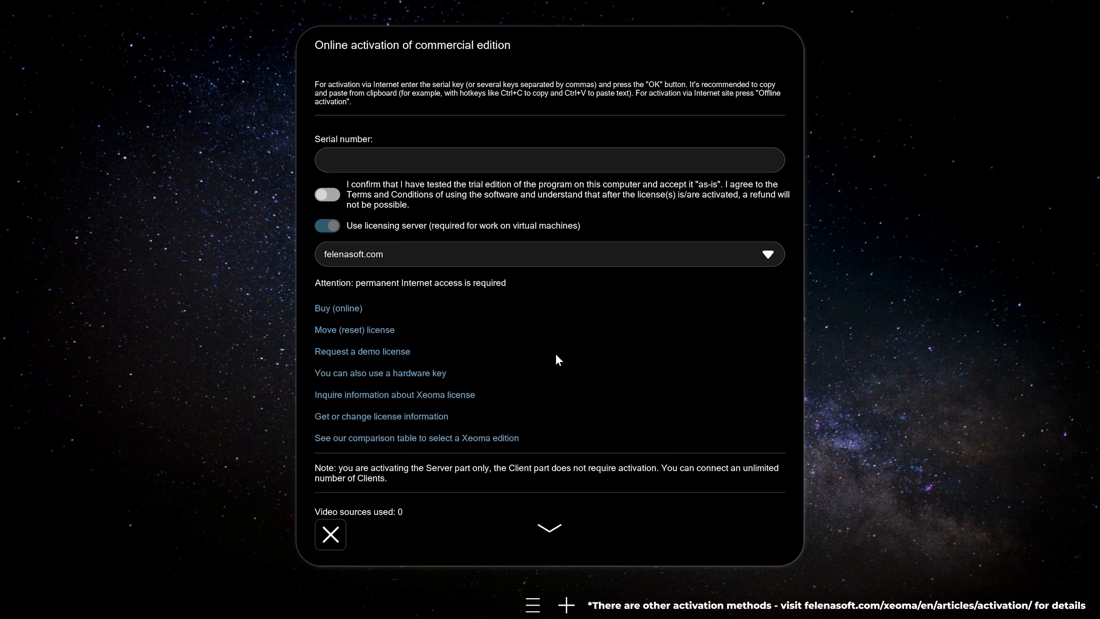
{"action": "left_click", "coordinate": [484, 154]}
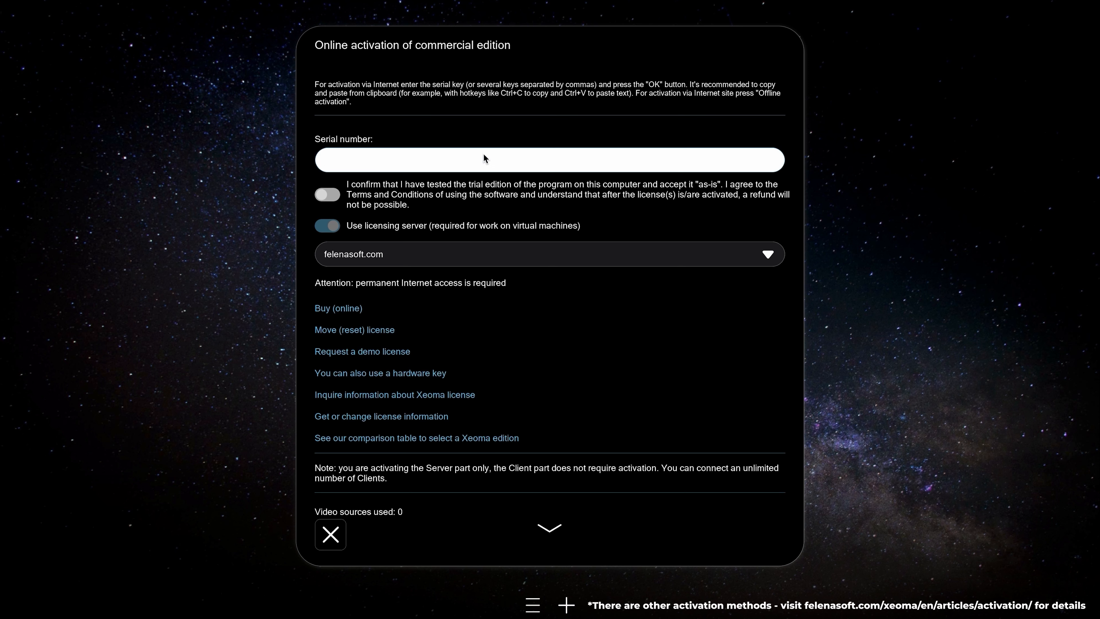
{"action": "key", "text": "ctrl+v"}
{"action": "left_click", "coordinate": [330, 195]}
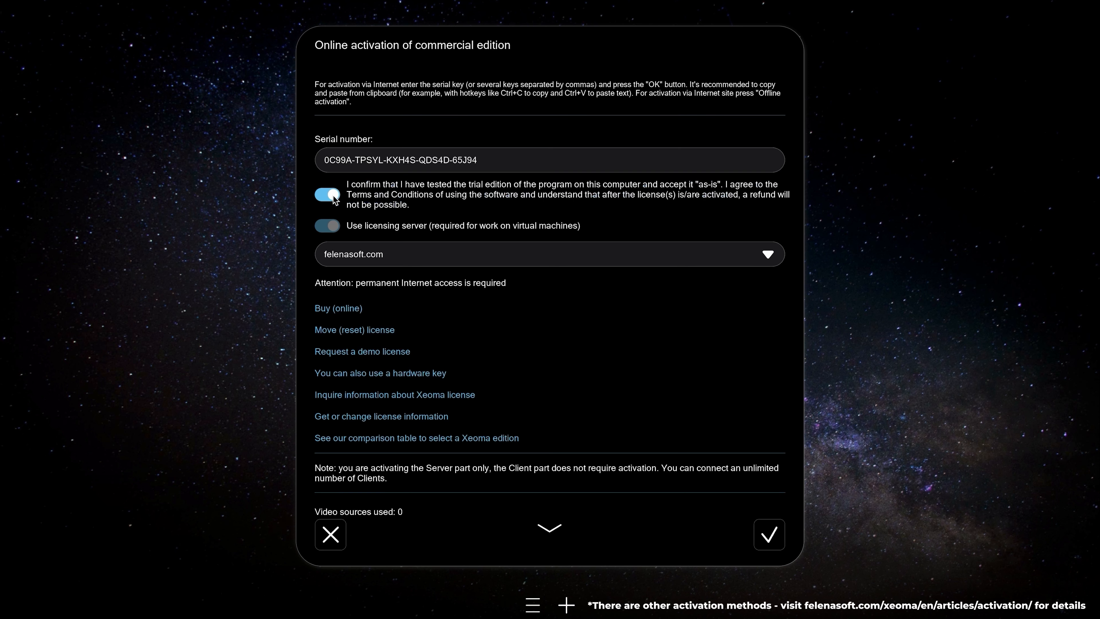
{"action": "left_click", "coordinate": [763, 537]}
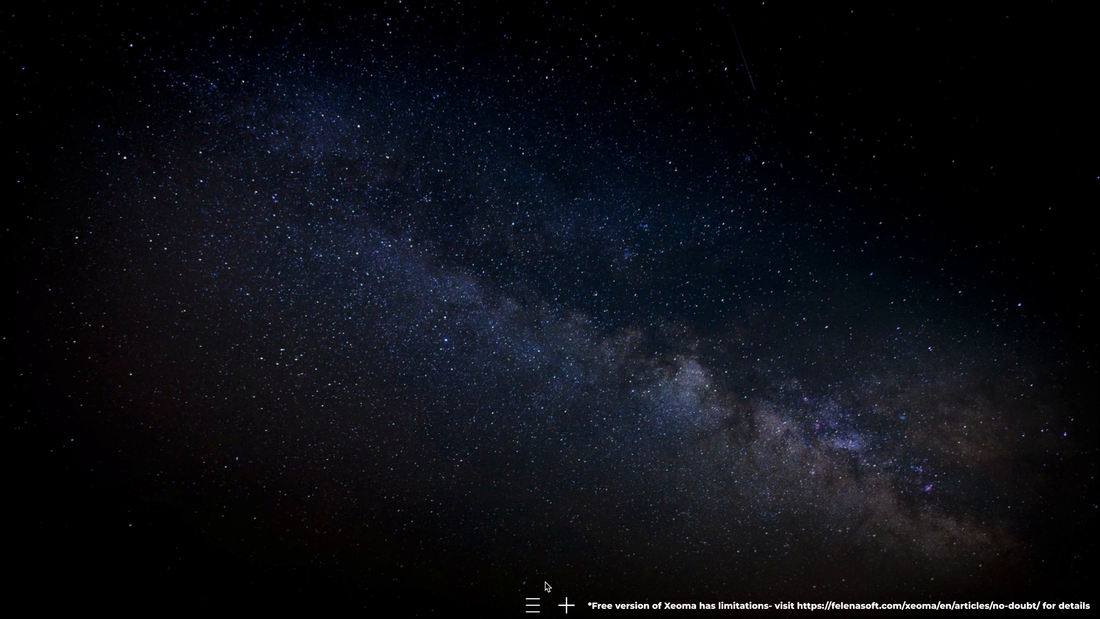
- Show the list of editions available for switching under Registration
{"action": "left_click", "coordinate": [534, 604]}
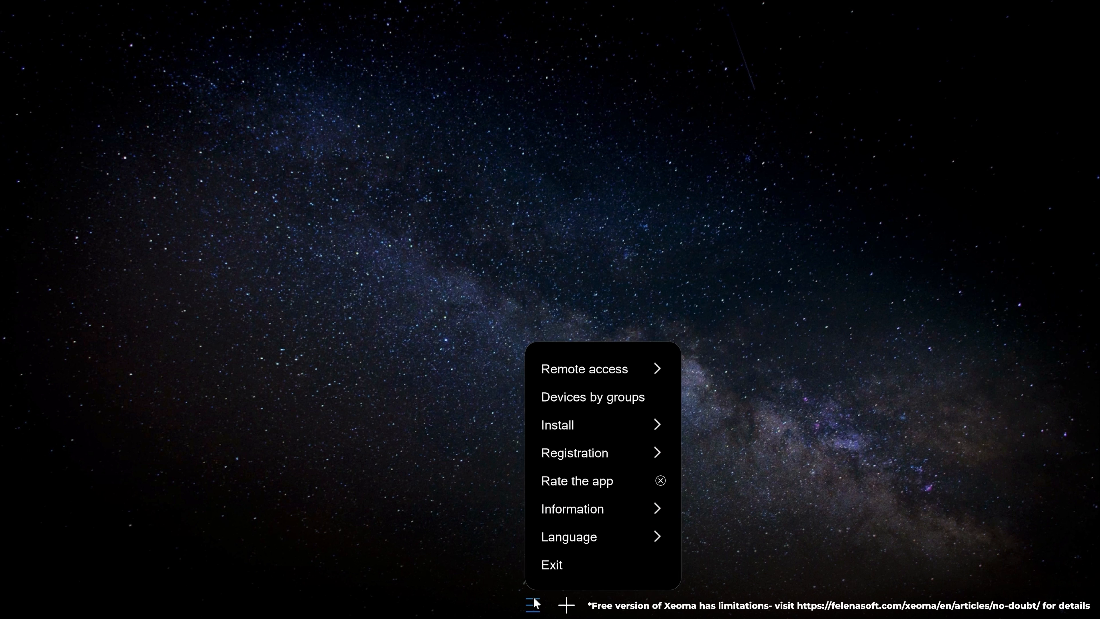
{"action": "left_click", "coordinate": [618, 460]}
{"action": "left_click", "coordinate": [619, 455]}
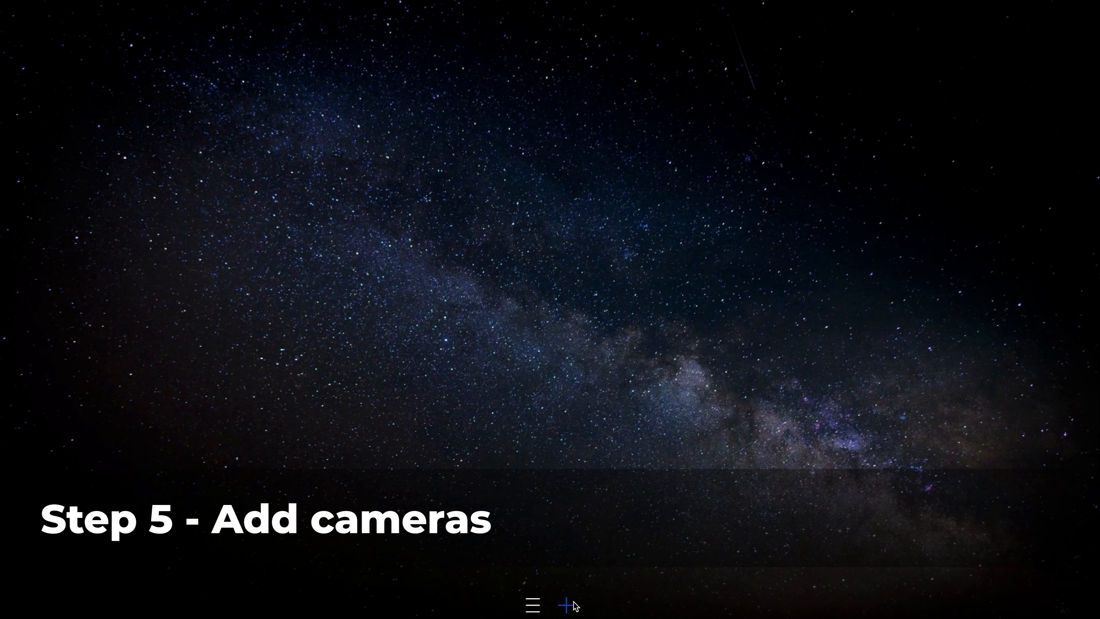
- Add the network camera found through the Search by IP/password option
{"action": "left_click", "coordinate": [566, 605]}
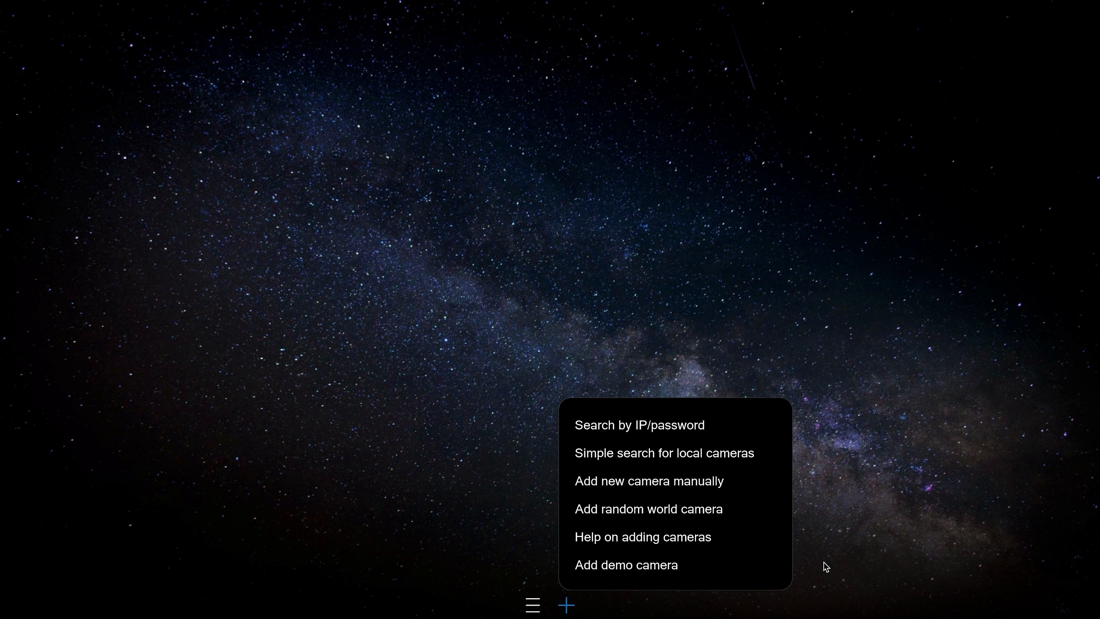
{"action": "left_click", "coordinate": [691, 432]}
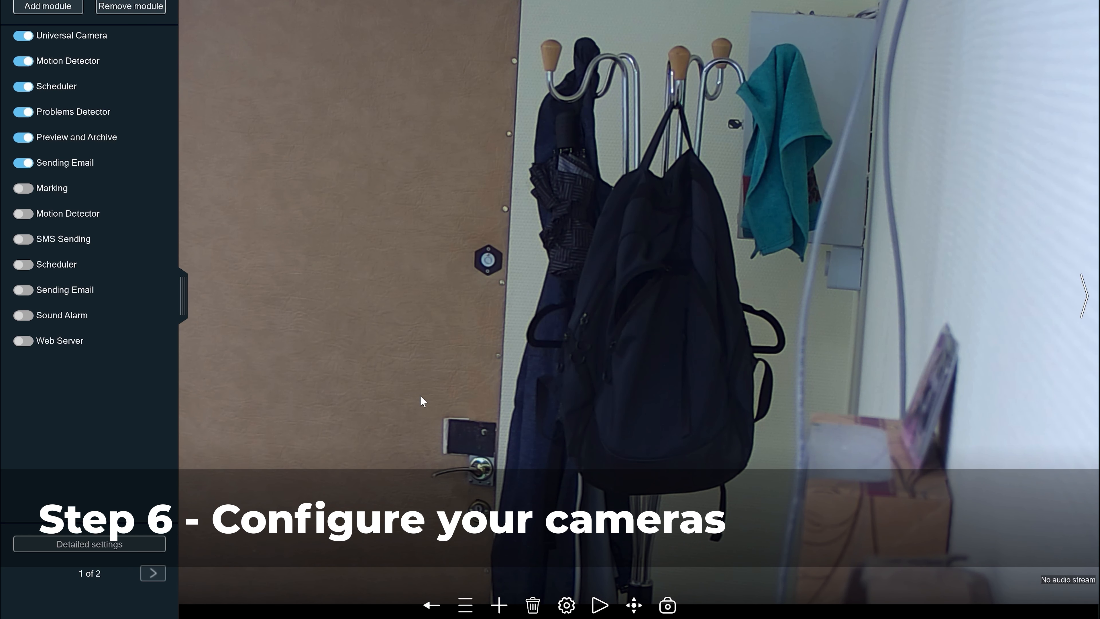
- Set the door camera's Motion Detector sensitivity threshold to 35 and expand its detailed settings
{"action": "left_click", "coordinate": [573, 605]}
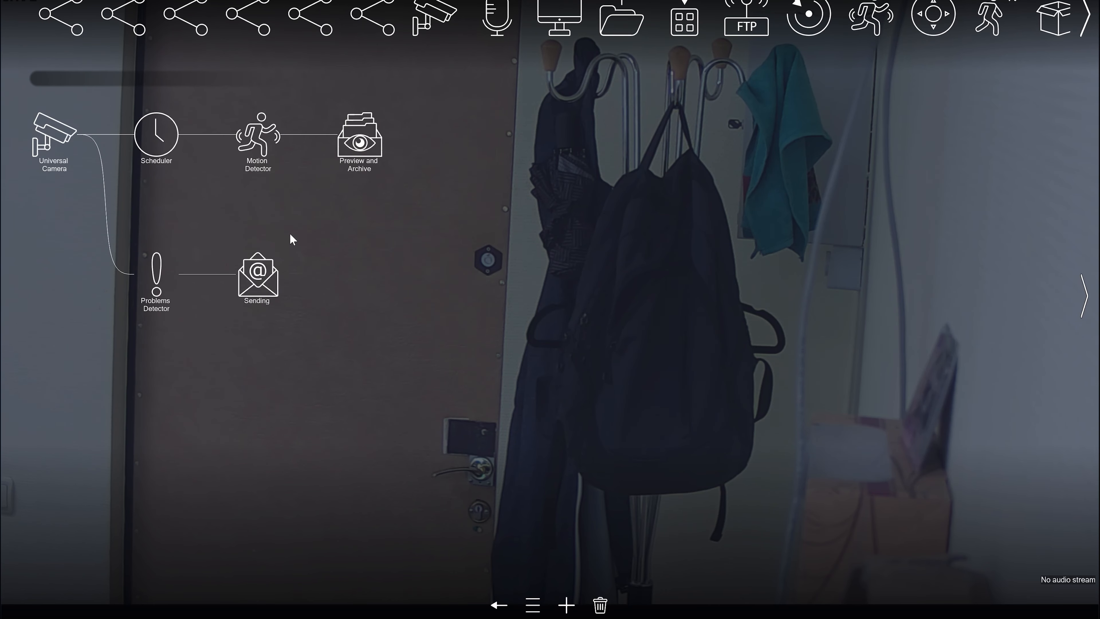
{"action": "left_click", "coordinate": [259, 143]}
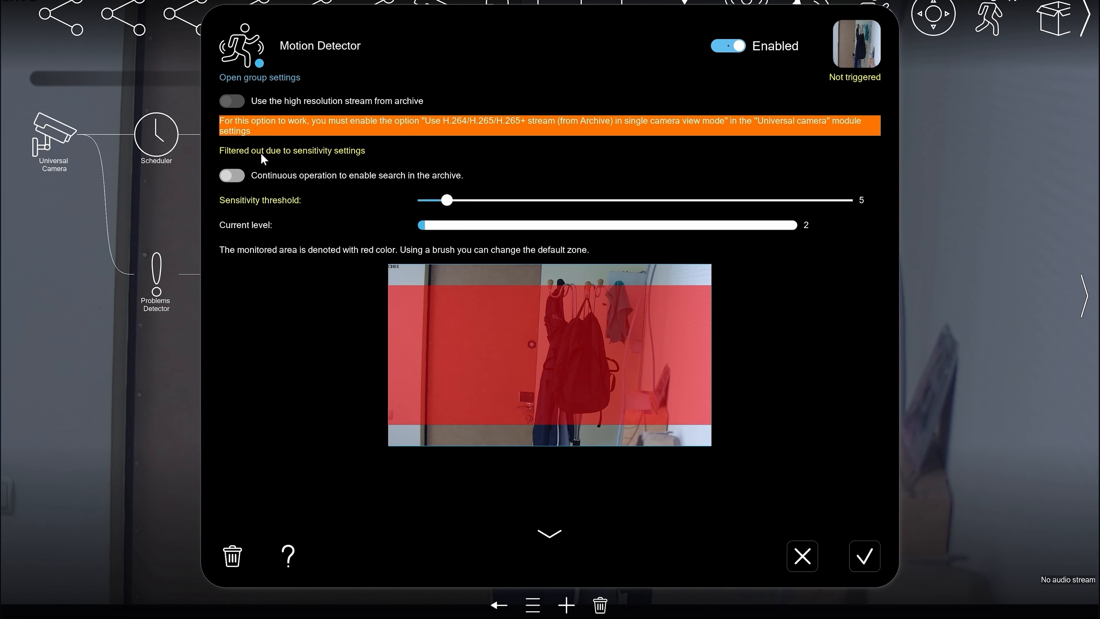
{"action": "left_click_drag", "start_coordinate": [447, 200], "coordinate": [571, 200]}
{"action": "left_click", "coordinate": [549, 533]}
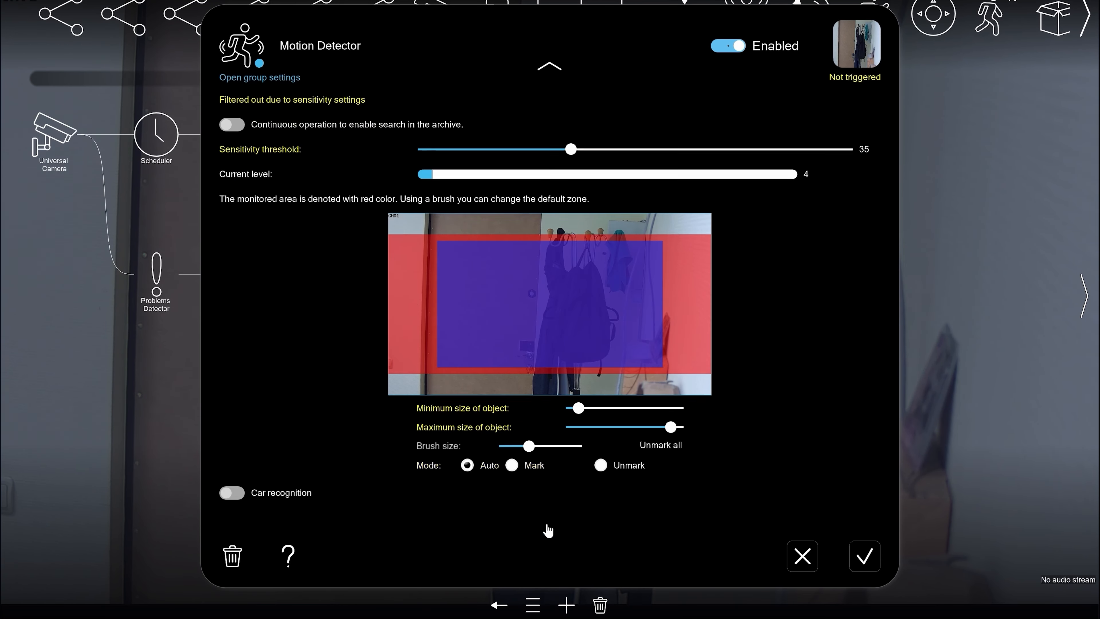
{"action": "left_click", "coordinate": [547, 488]}
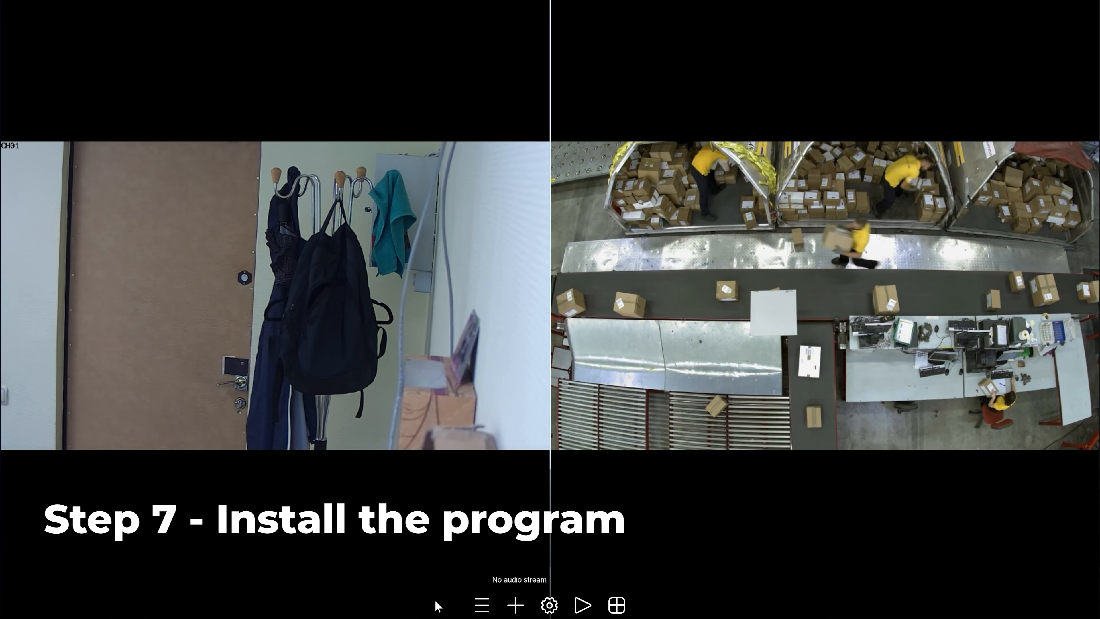
- Bring up Xeoma's Installation options through Menu > Install > Install
{"action": "left_click", "coordinate": [473, 609]}
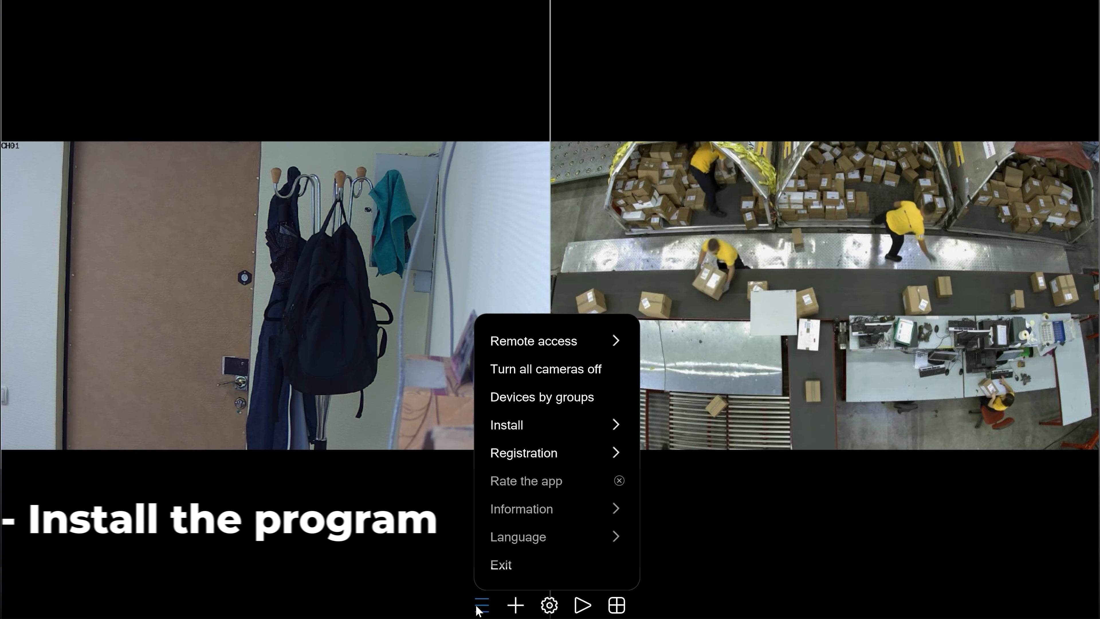
{"action": "left_click", "coordinate": [527, 429]}
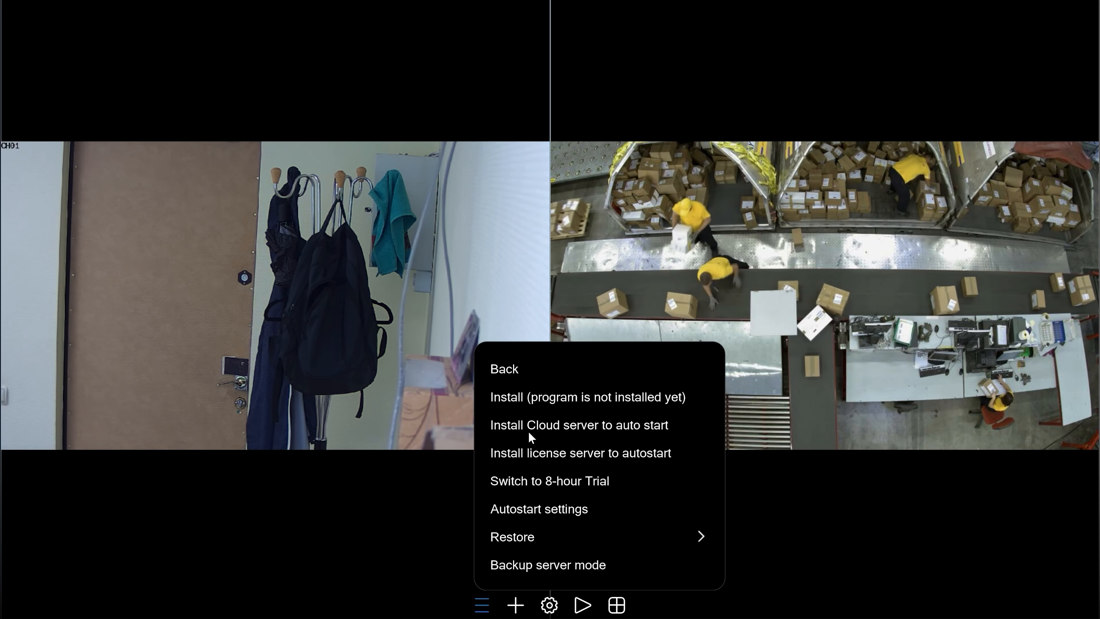
{"action": "left_click", "coordinate": [542, 402]}
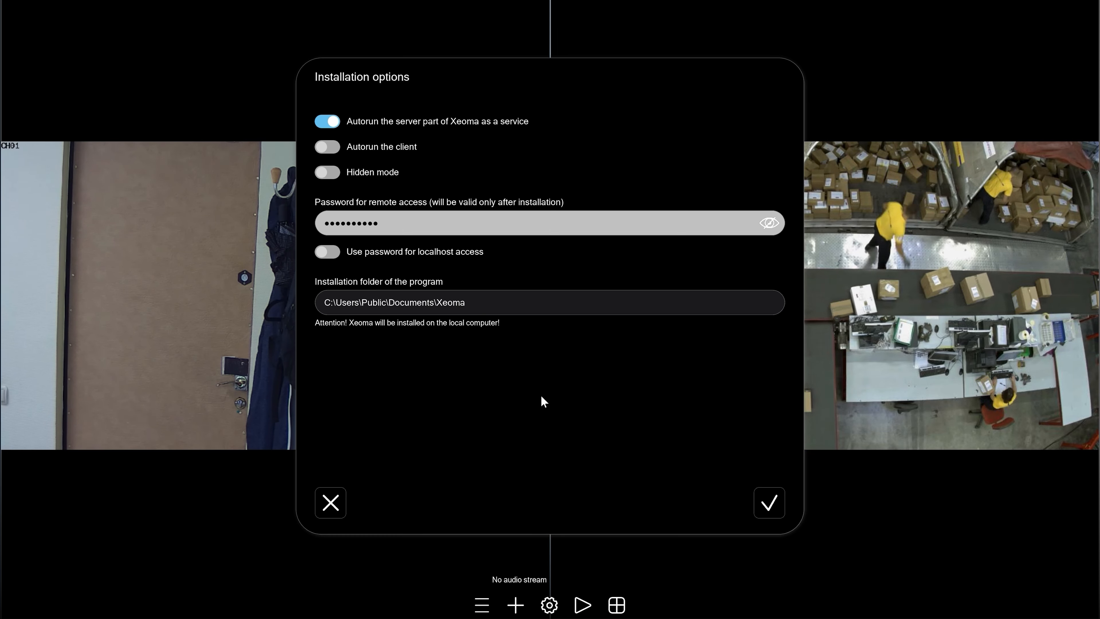
- Confirm installation into C:\Users\Public\Documents\Xeoma, keeping the server autorunning as a service
{"action": "key", "text": "Return"}
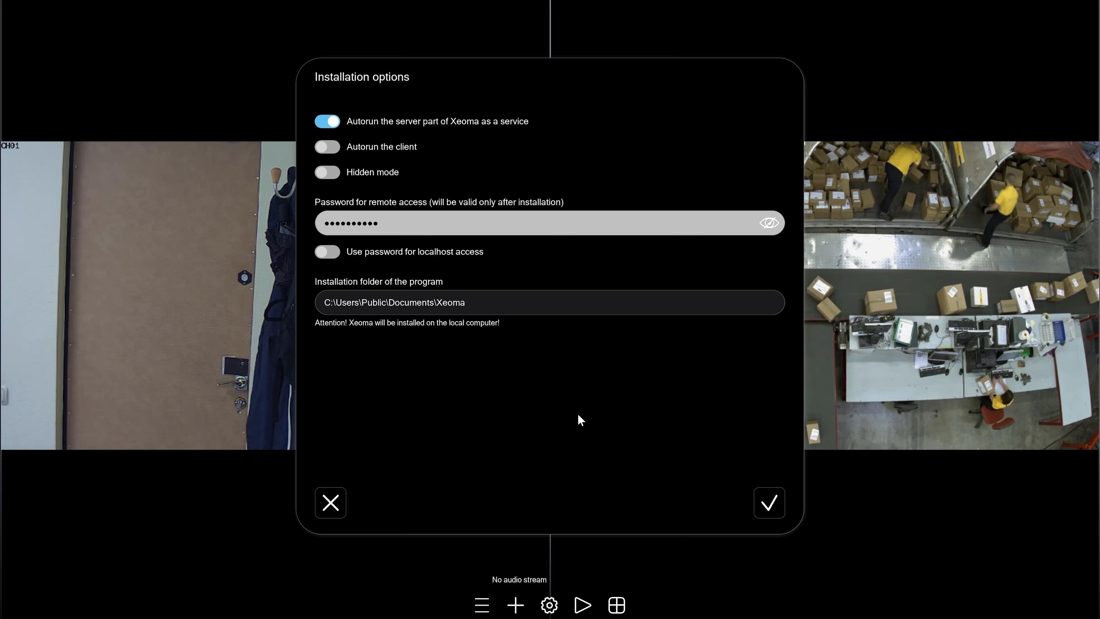
{"action": "left_click", "coordinate": [772, 507]}
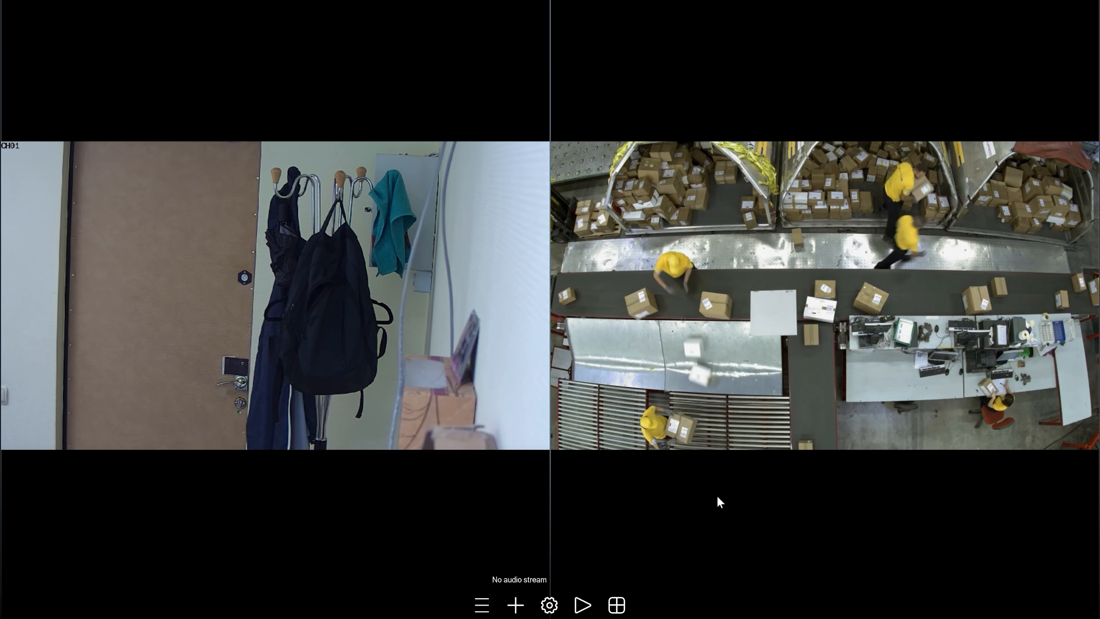
- Create a new remote-access user named Operator 1 with a password
{"action": "left_click", "coordinate": [483, 605]}
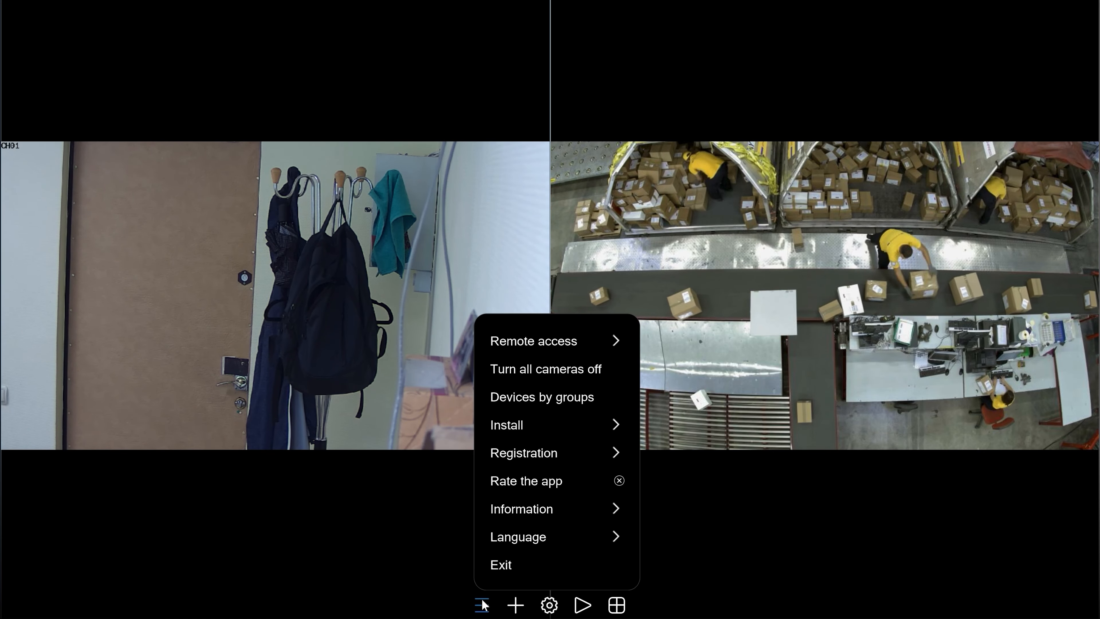
{"action": "left_click", "coordinate": [561, 342]}
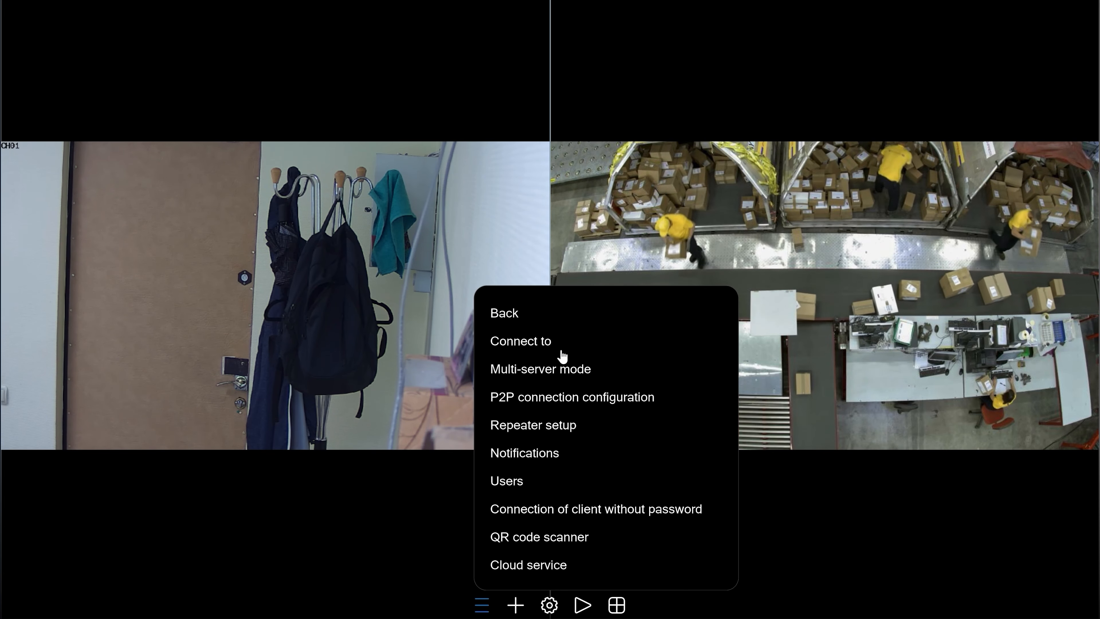
{"action": "left_click", "coordinate": [533, 482]}
{"action": "left_click", "coordinate": [503, 274]}
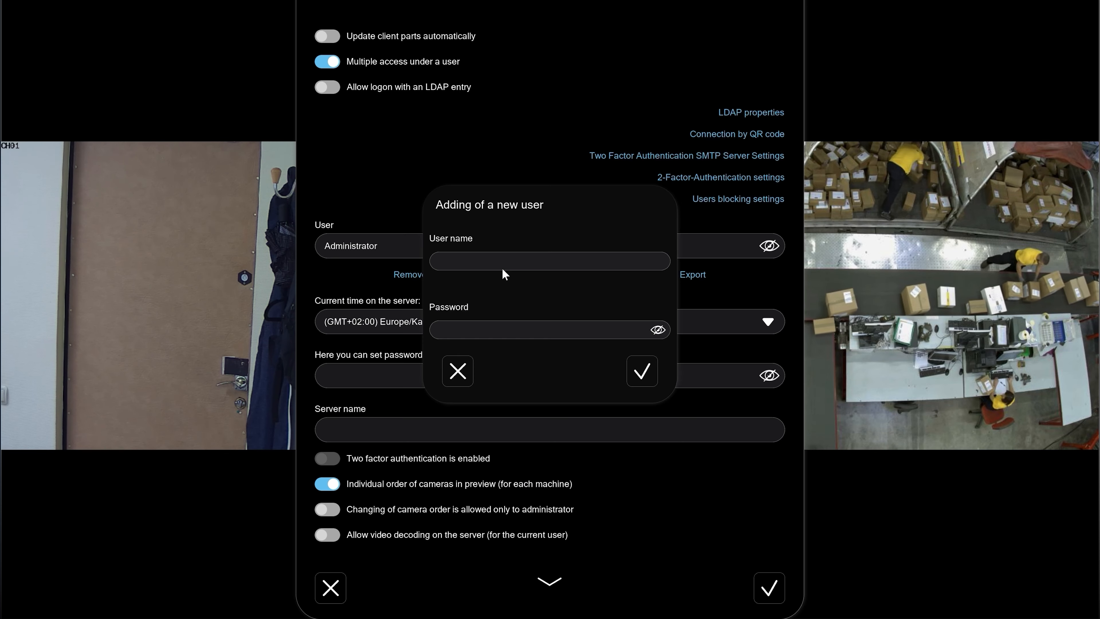
{"action": "left_click", "coordinate": [494, 259]}
{"action": "type", "text": "Operator 1"}
{"action": "key", "text": "Tab"}
{"action": "type", "text": "123456"}
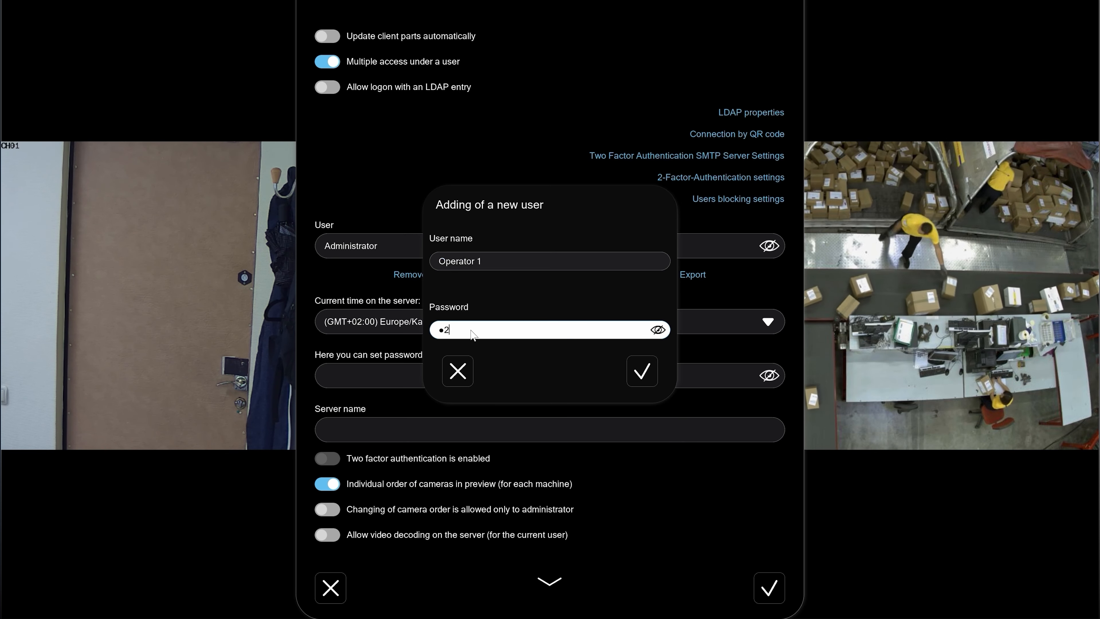
{"action": "left_click", "coordinate": [650, 373]}
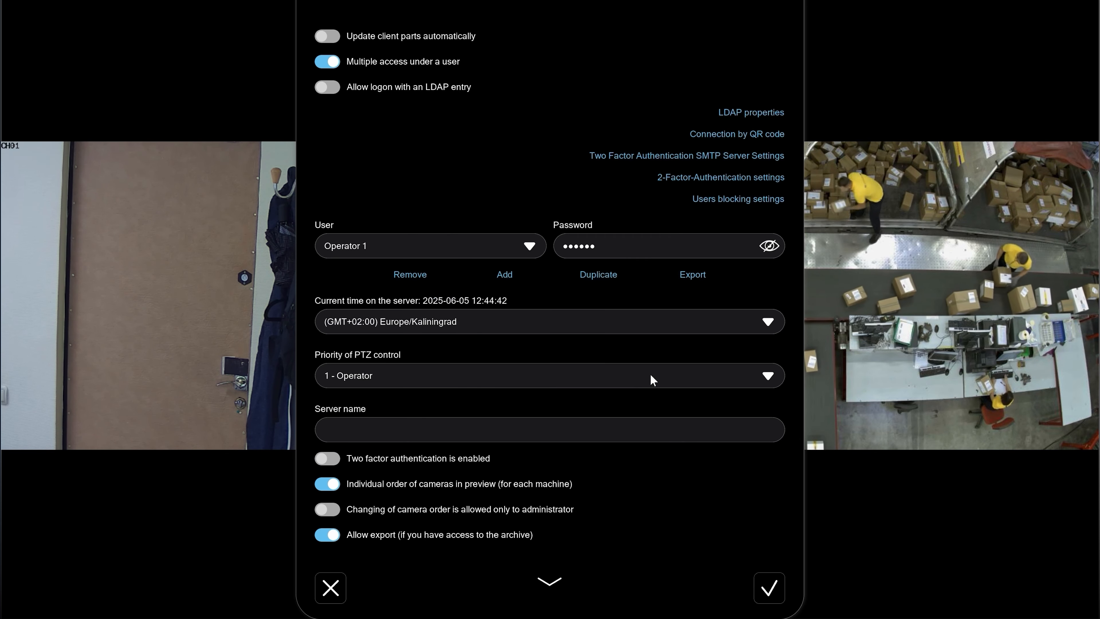
- Switch off Operator 1's camera permissions so both cameras allow only viewing, and save
{"action": "left_click", "coordinate": [559, 584]}
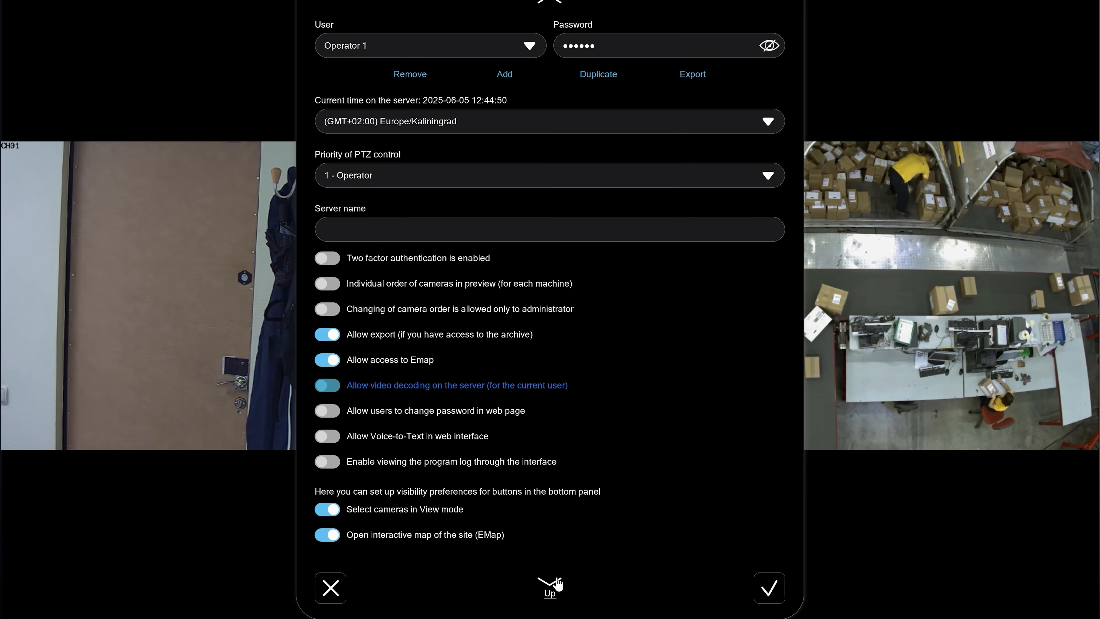
{"action": "scroll", "coordinate": [559, 583], "scroll_direction": "down", "scroll_amount": 3}
{"action": "scroll", "coordinate": [559, 584], "scroll_direction": "down", "scroll_amount": 6}
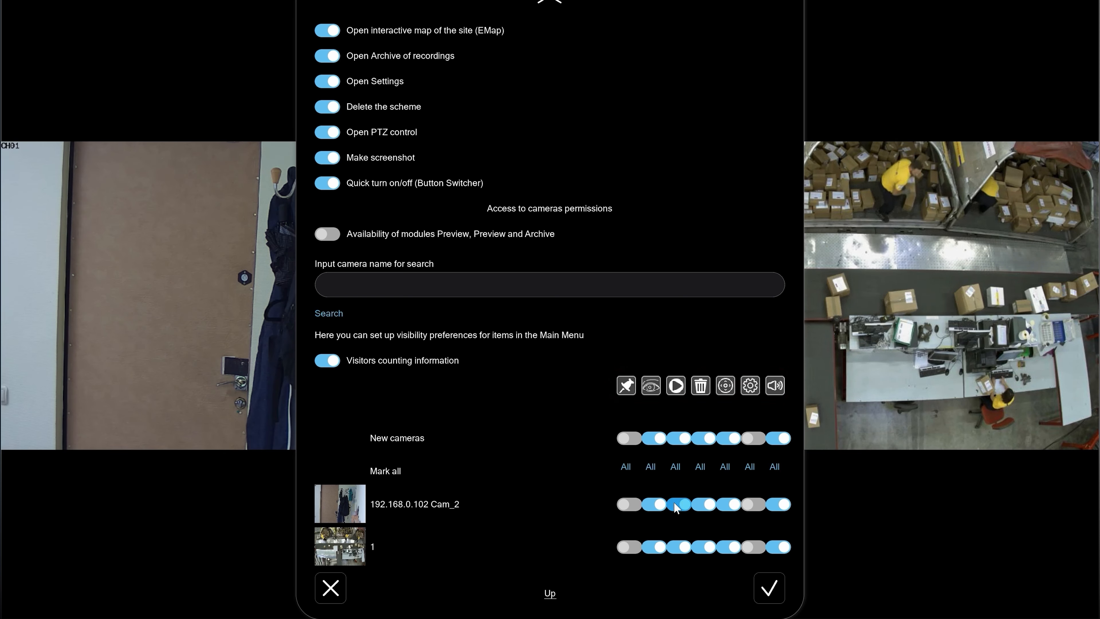
{"action": "left_click", "coordinate": [679, 547]}
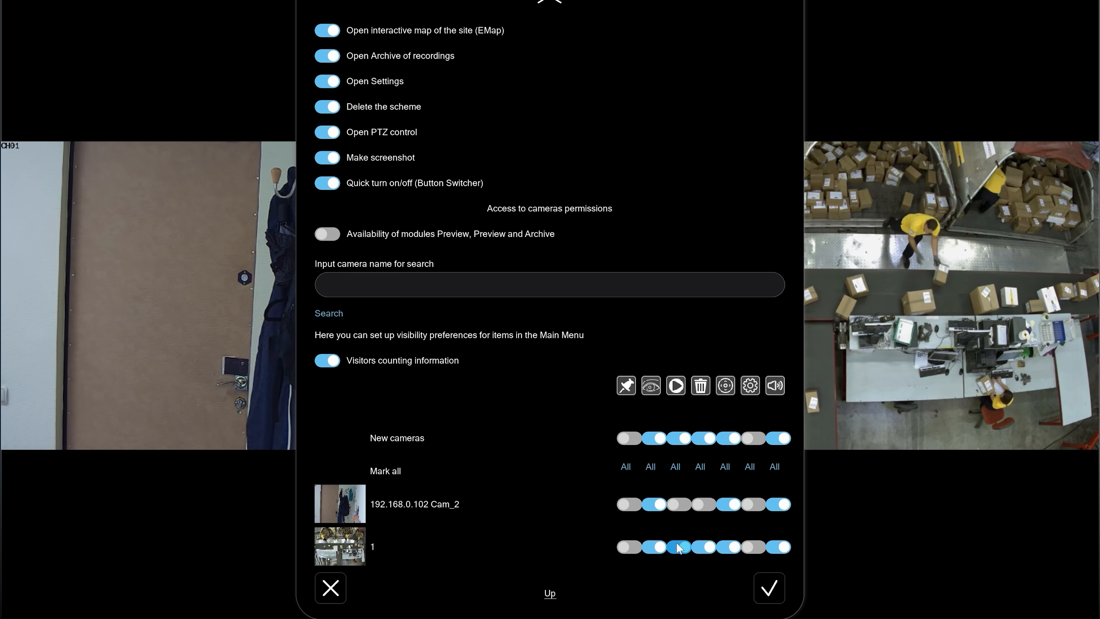
{"action": "left_click", "coordinate": [735, 504]}
{"action": "left_click", "coordinate": [735, 548]}
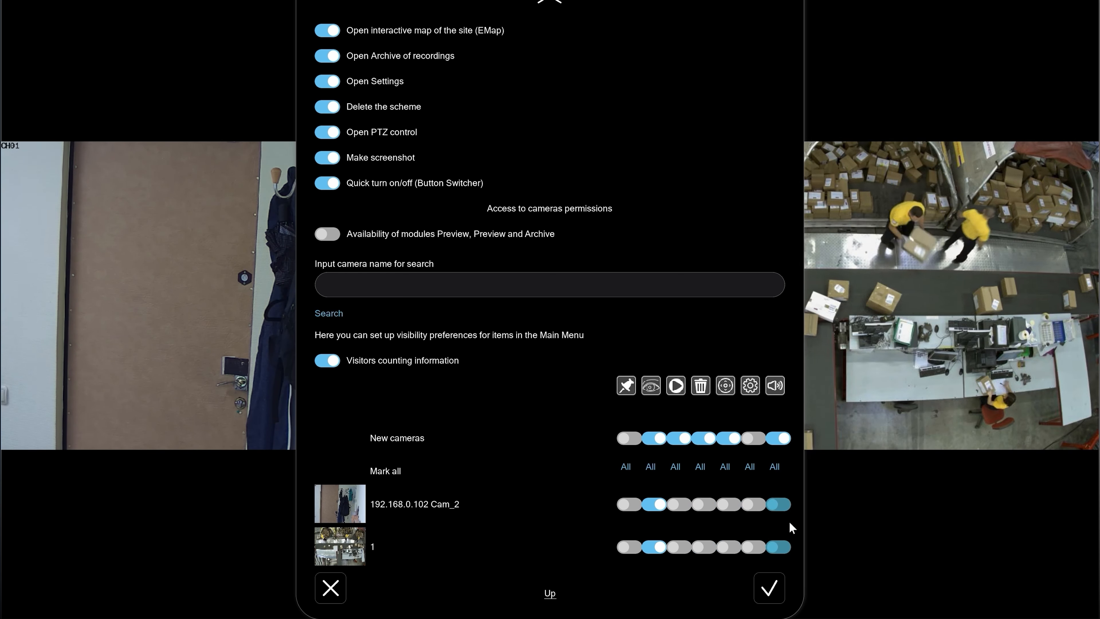
{"action": "left_click", "coordinate": [769, 594]}
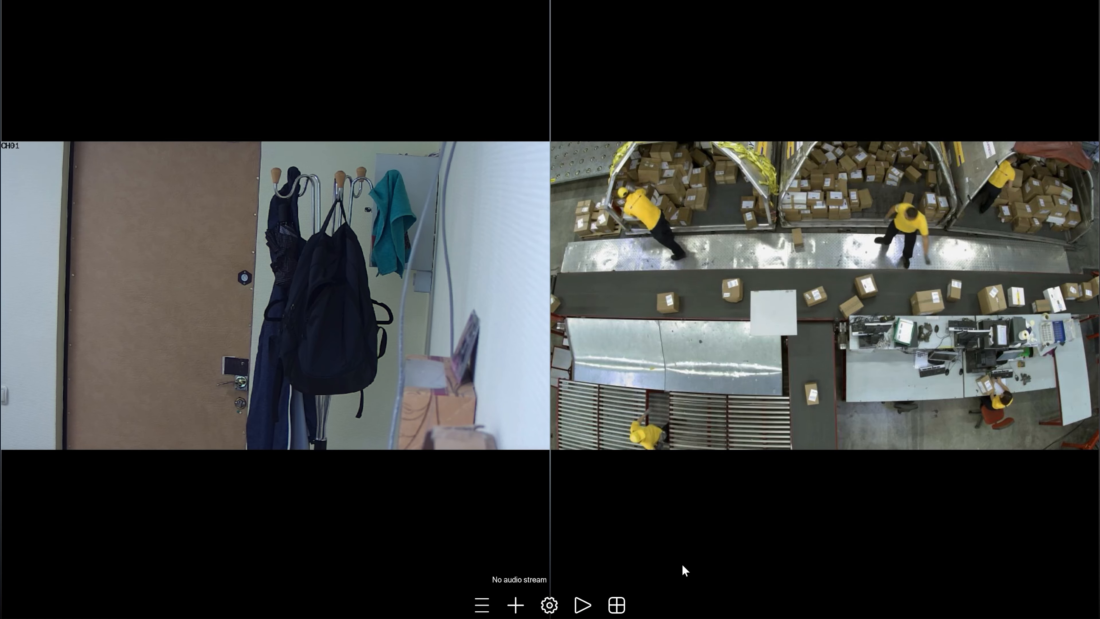
- Turn remote access on in the server connection settings with 'Show password and turn remote access on'
{"action": "left_click", "coordinate": [482, 605]}
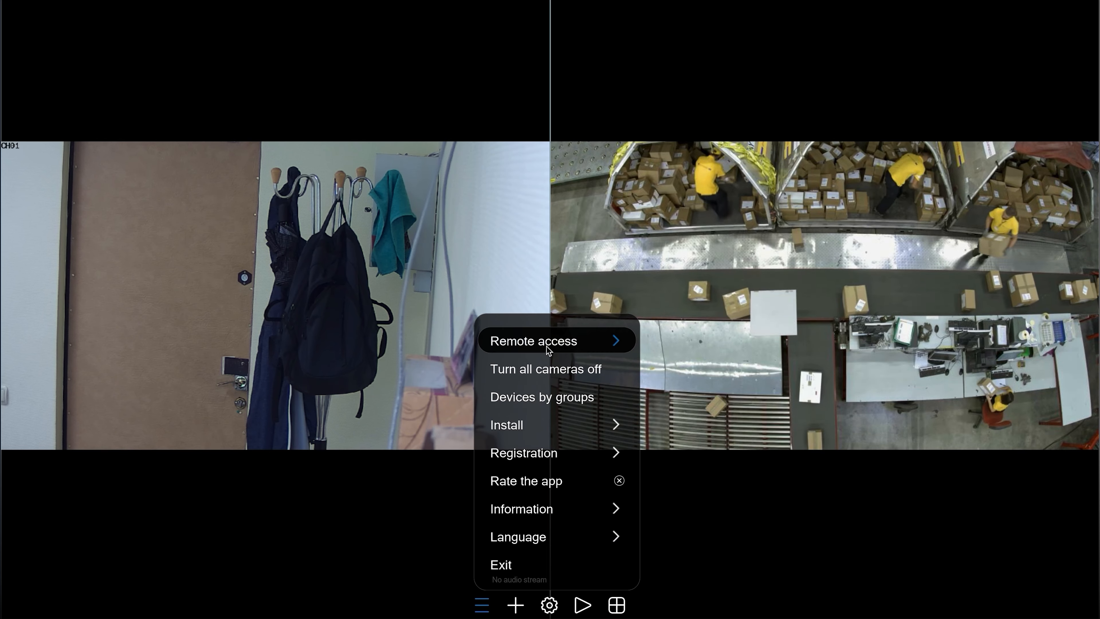
{"action": "left_click", "coordinate": [535, 341]}
{"action": "left_click", "coordinate": [535, 342]}
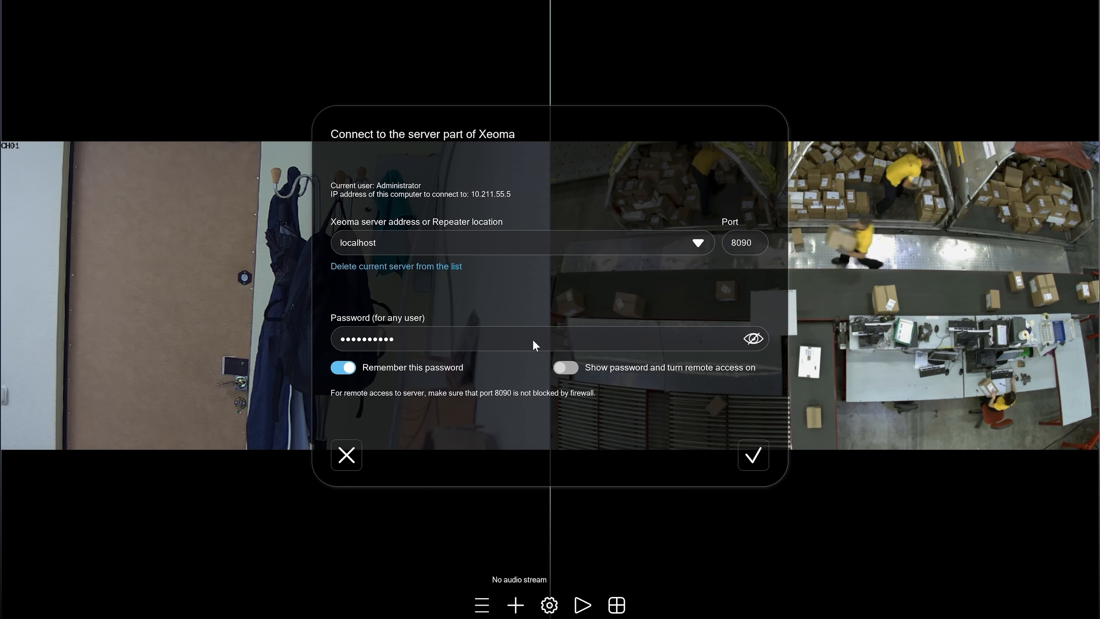
{"action": "left_click", "coordinate": [564, 369]}
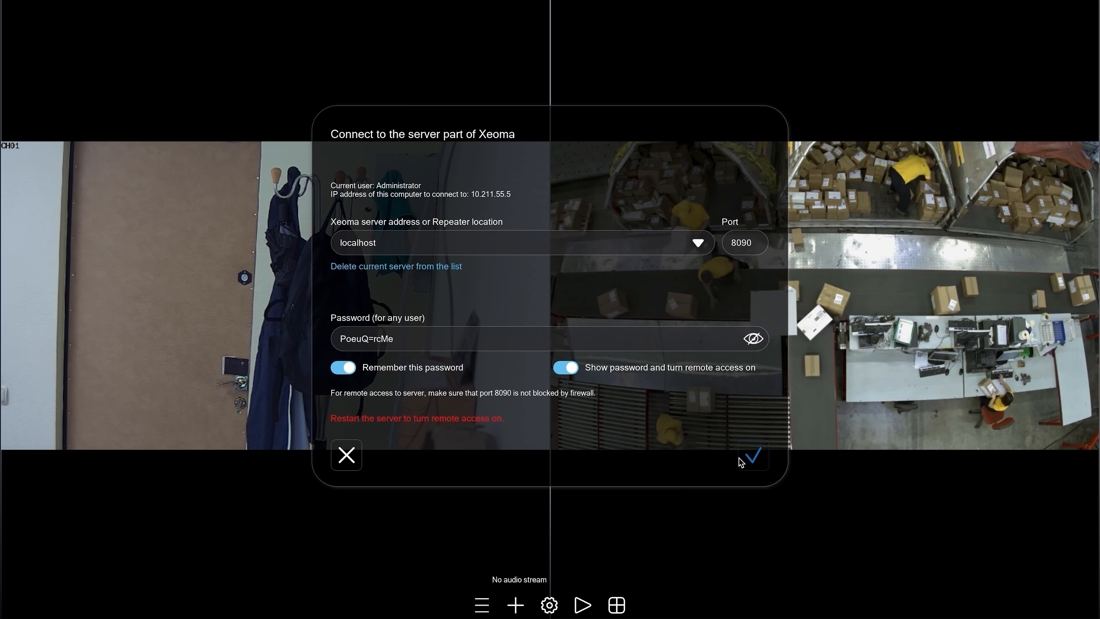
{"action": "left_click", "coordinate": [752, 458]}
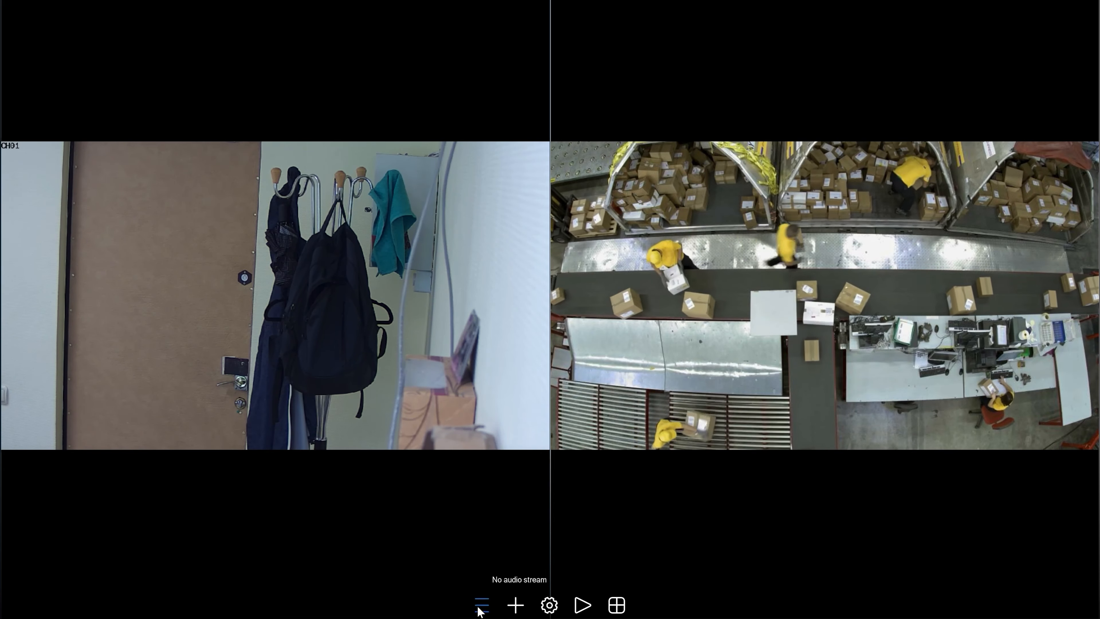
- Review the localhost port 8090 server connection settings again and close them
{"action": "left_click", "coordinate": [480, 607]}
{"action": "left_click", "coordinate": [556, 347]}
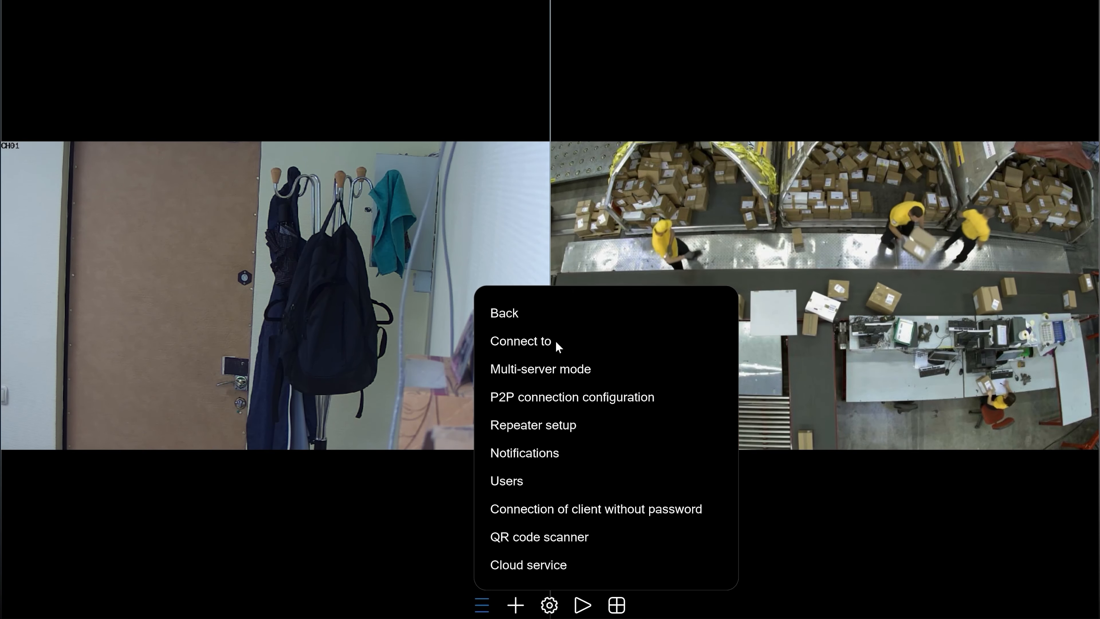
{"action": "left_click", "coordinate": [551, 346]}
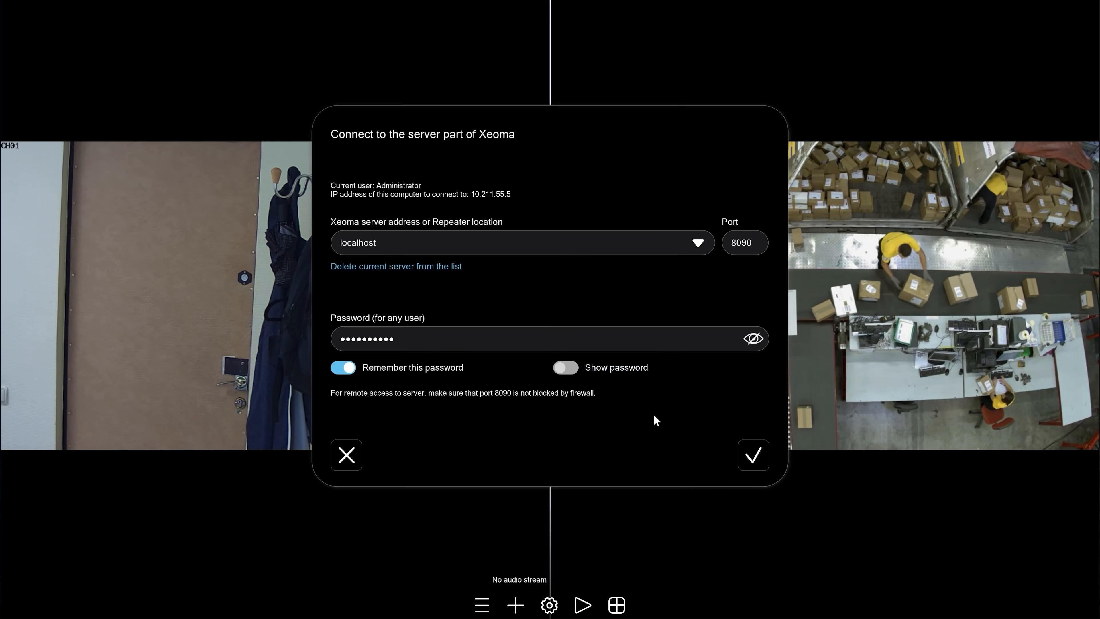
{"action": "left_click", "coordinate": [753, 454]}
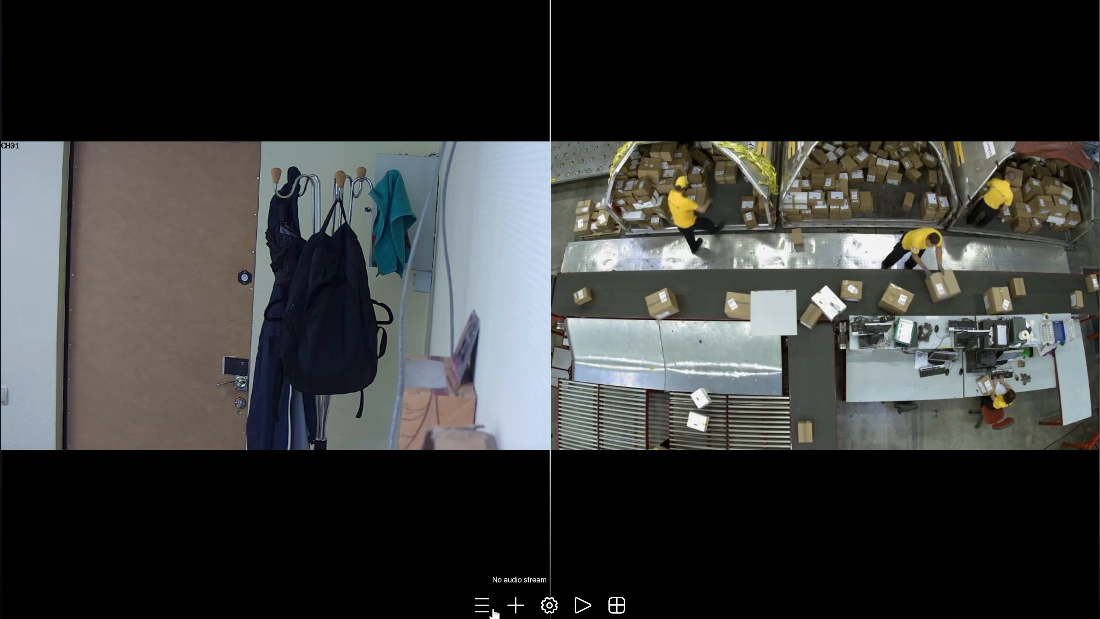
- Turn on P2P connections for the server in the P2P connection configuration
{"action": "left_click", "coordinate": [482, 606]}
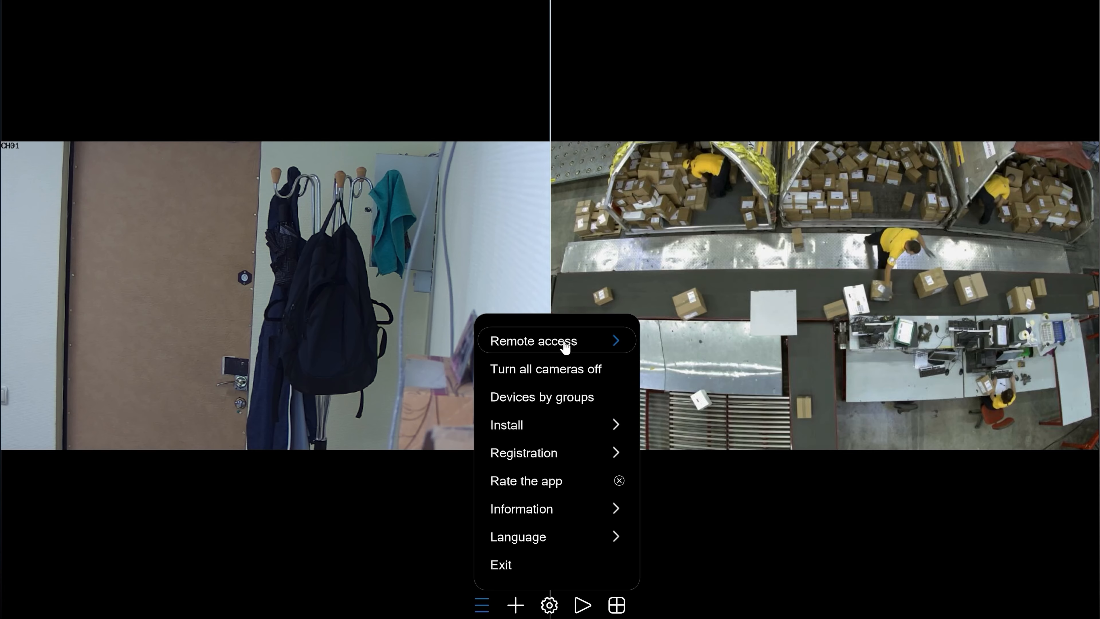
{"action": "left_click", "coordinate": [567, 343]}
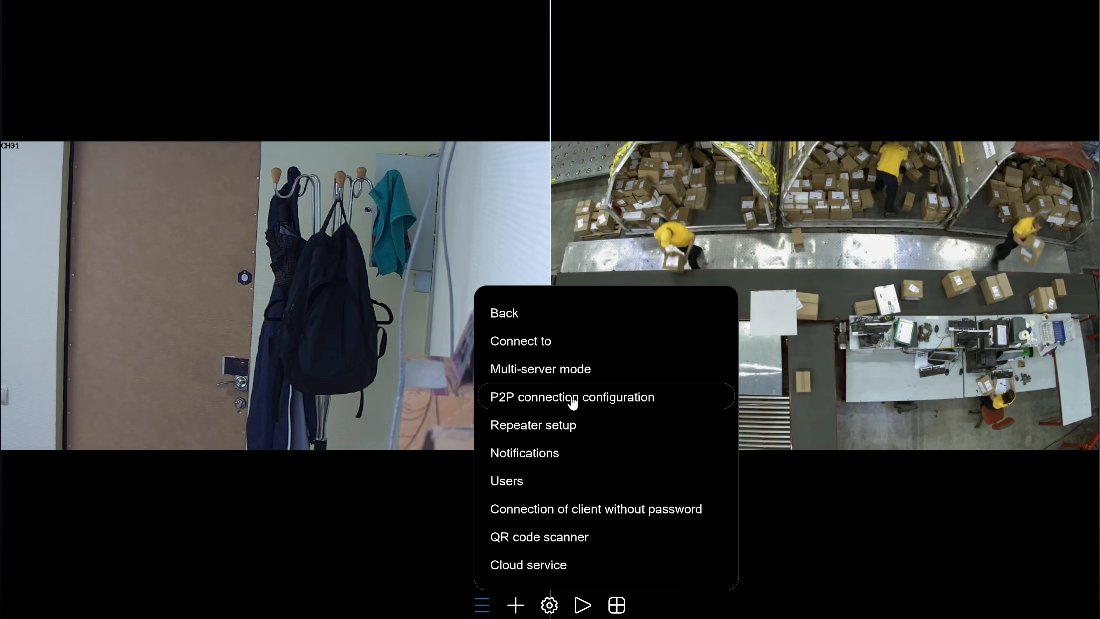
{"action": "left_click", "coordinate": [572, 401]}
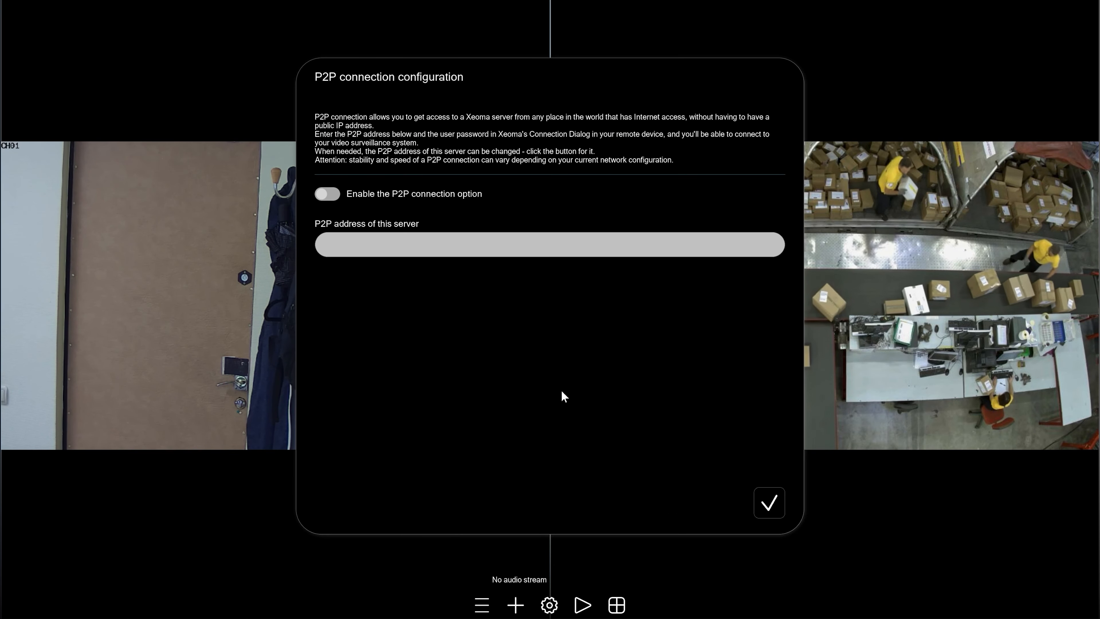
{"action": "left_click", "coordinate": [336, 198]}
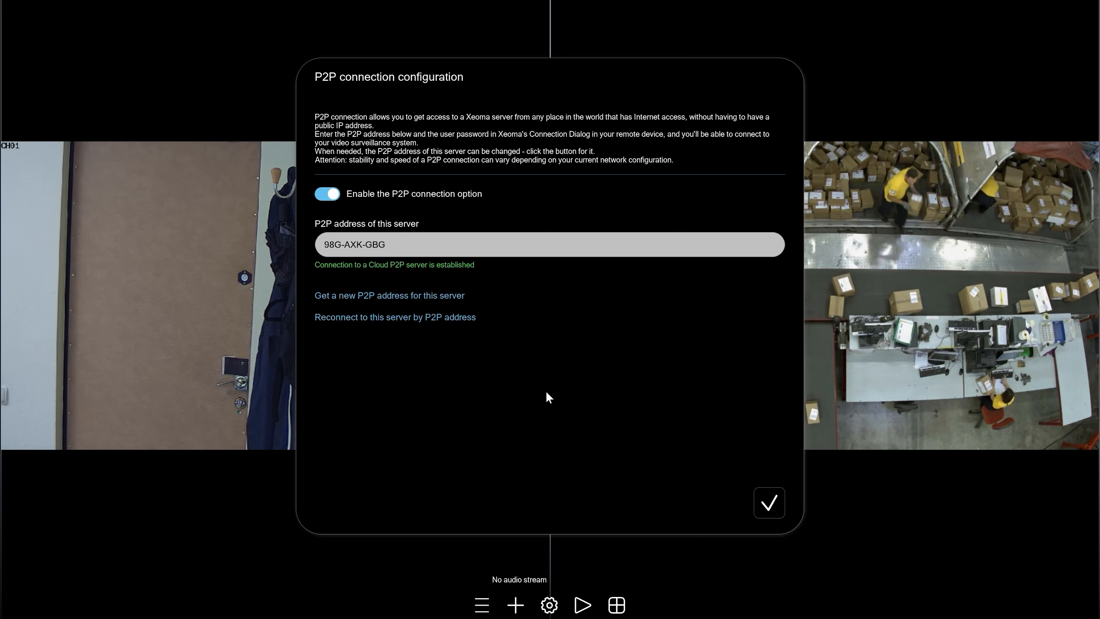
- Copy the server's newly assigned P2P address and confirm the P2P settings
{"action": "left_click_drag", "start_coordinate": [403, 241], "coordinate": [312, 243]}
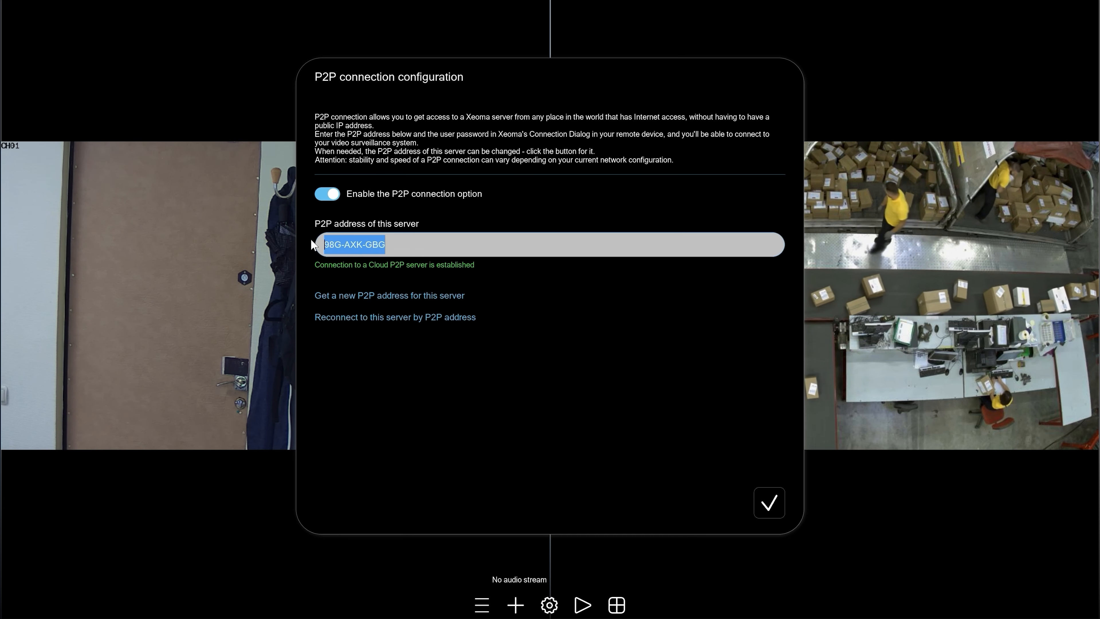
{"action": "right_click", "coordinate": [352, 252]}
{"action": "left_click", "coordinate": [387, 305]}
{"action": "left_click", "coordinate": [769, 505]}
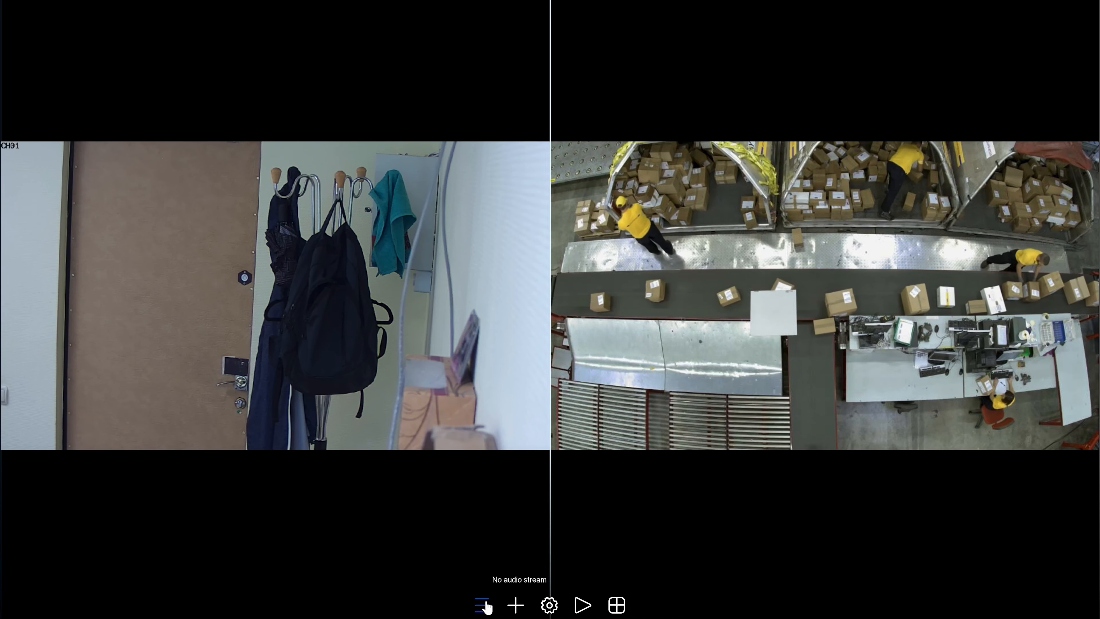
- Switch the Repeater service on, reveal its remote access password, and confirm the settings
{"action": "left_click", "coordinate": [486, 606]}
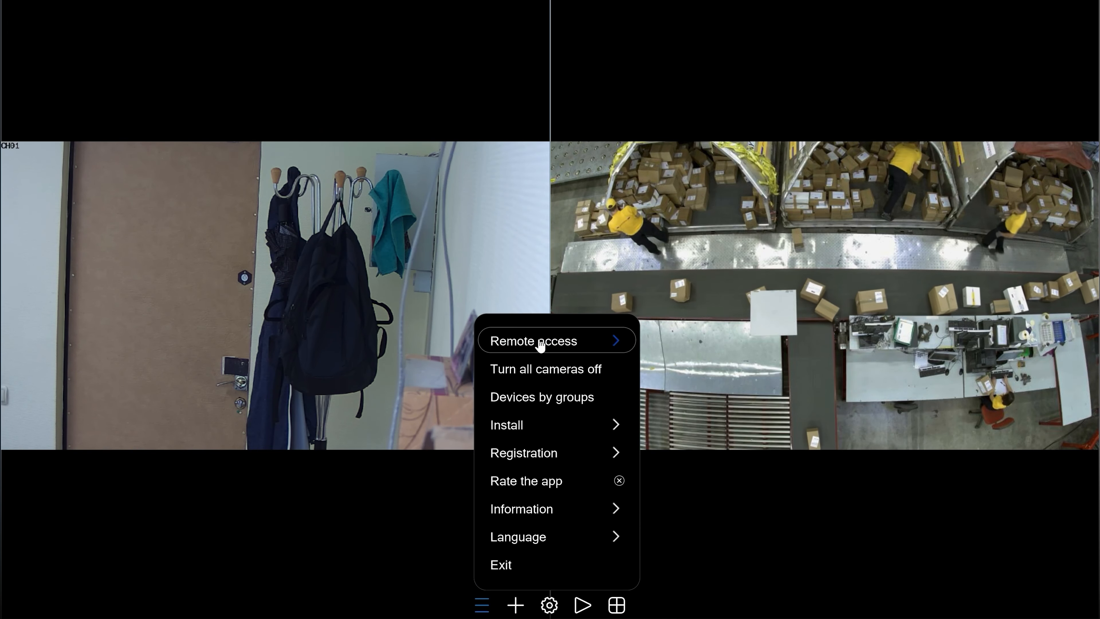
{"action": "left_click", "coordinate": [537, 343]}
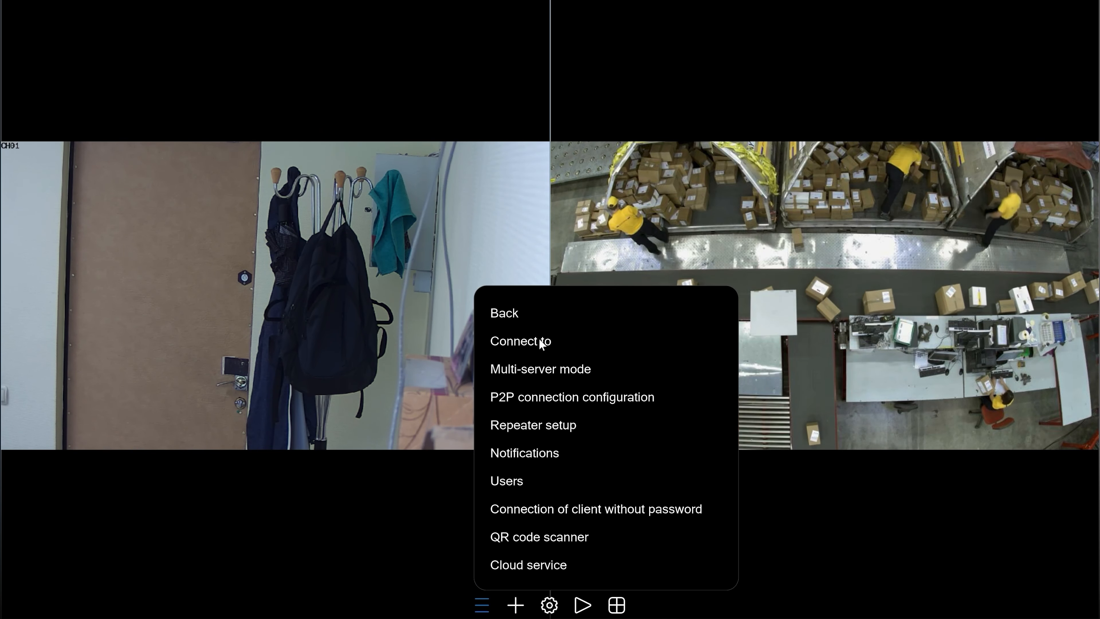
{"action": "left_click", "coordinate": [546, 425]}
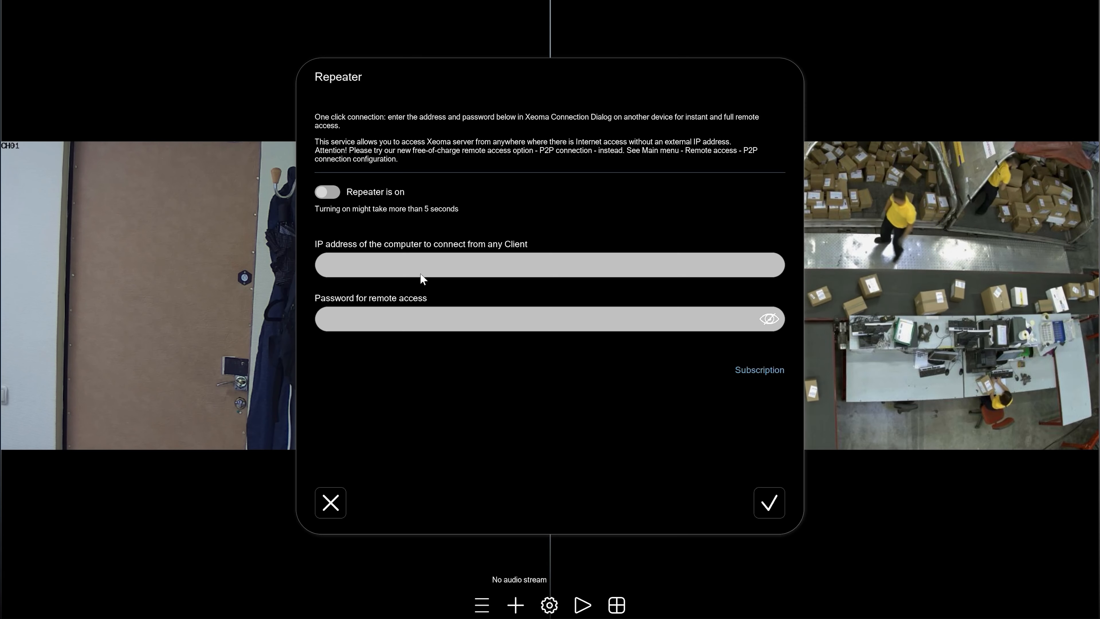
{"action": "left_click", "coordinate": [333, 192]}
{"action": "left_click", "coordinate": [333, 192]}
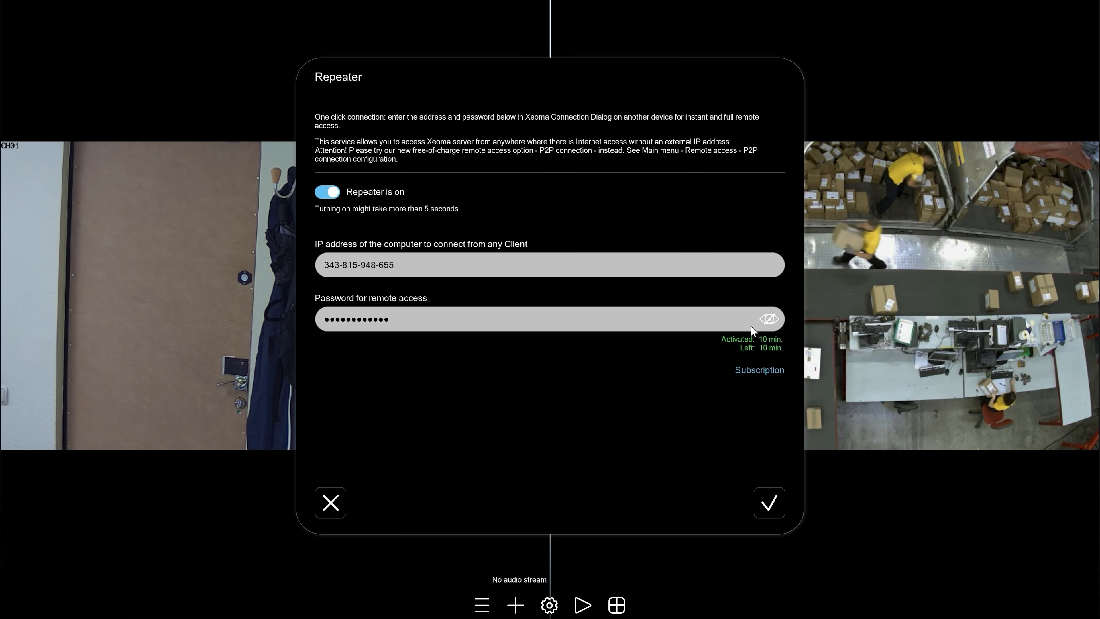
{"action": "left_click", "coordinate": [769, 319]}
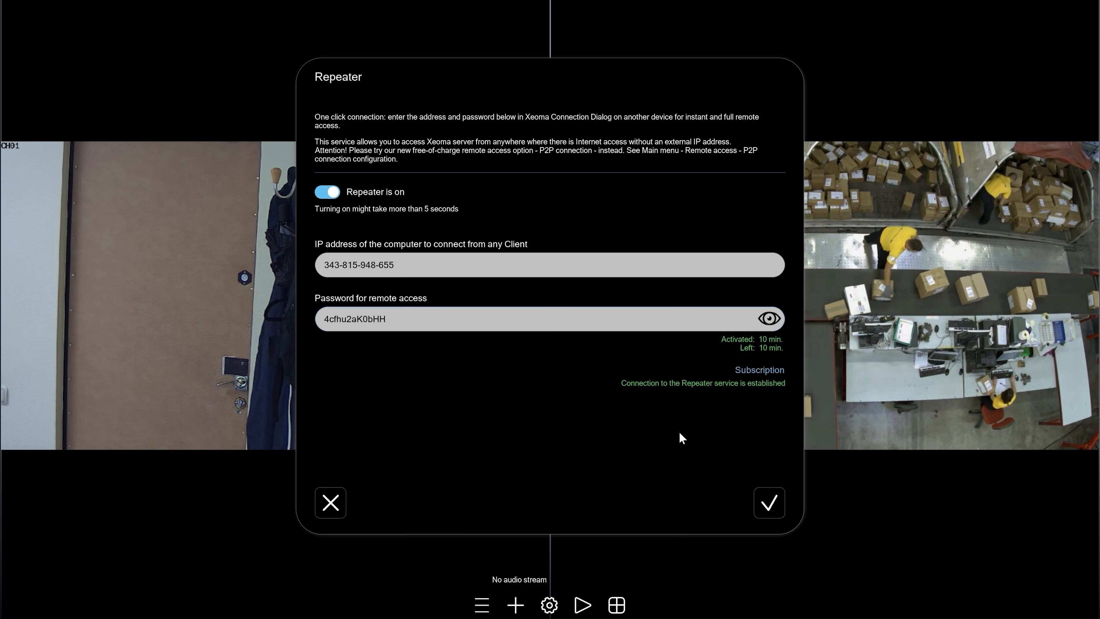
{"action": "left_click", "coordinate": [776, 503]}
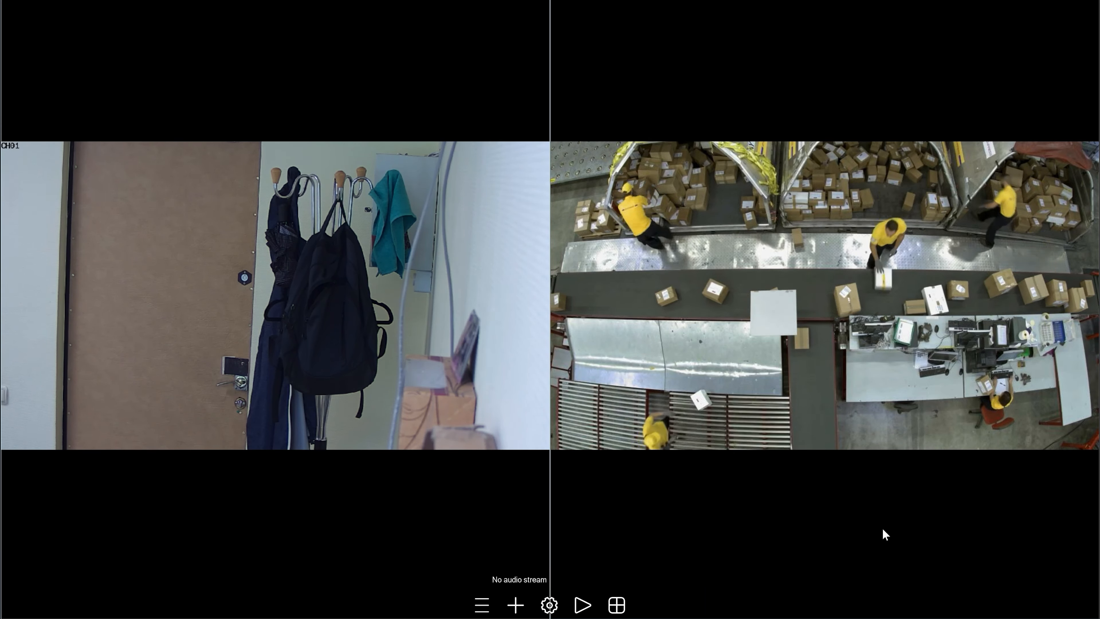
- Check for updates from the Information menu, then select the xeoma_win64_25.3.5 installer file
{"action": "left_click", "coordinate": [482, 605]}
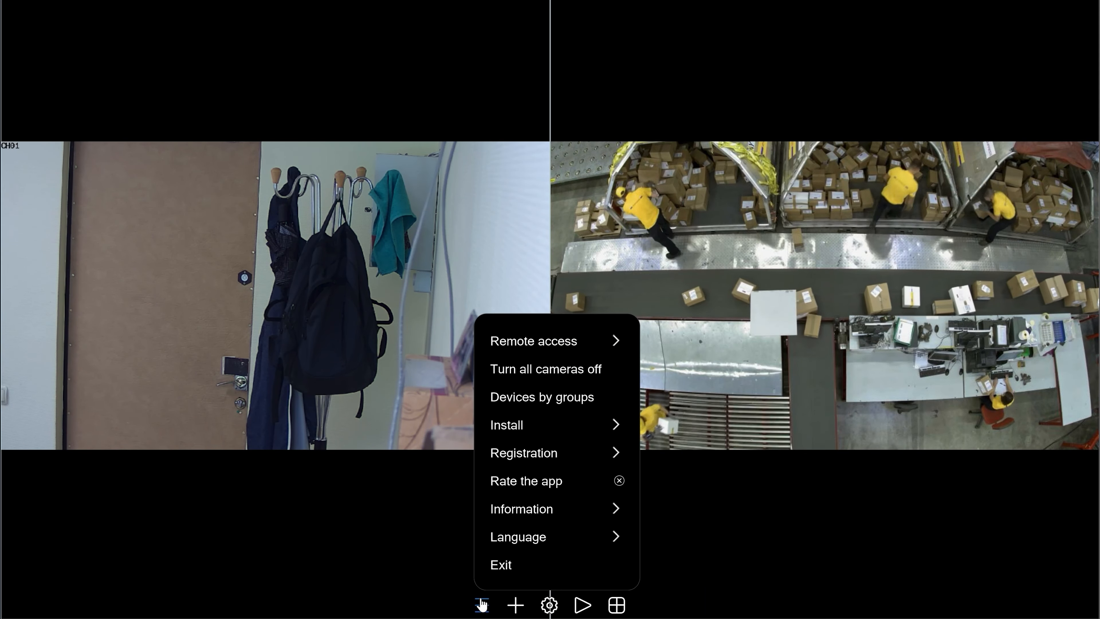
{"action": "left_click", "coordinate": [532, 510]}
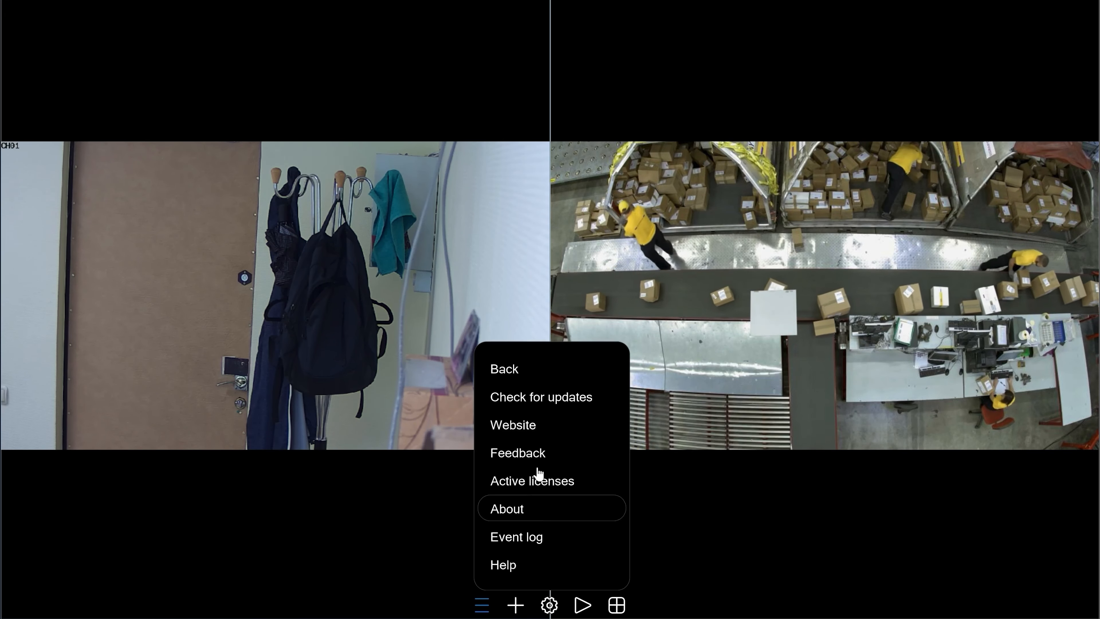
{"action": "left_click", "coordinate": [557, 404]}
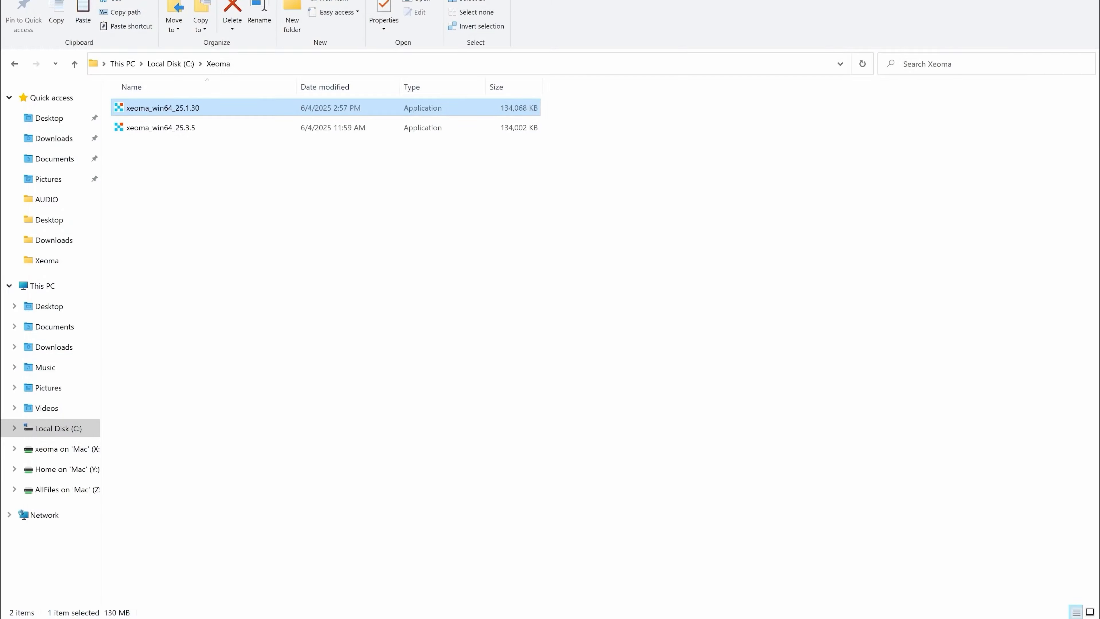
{"action": "left_click", "coordinate": [388, 130]}
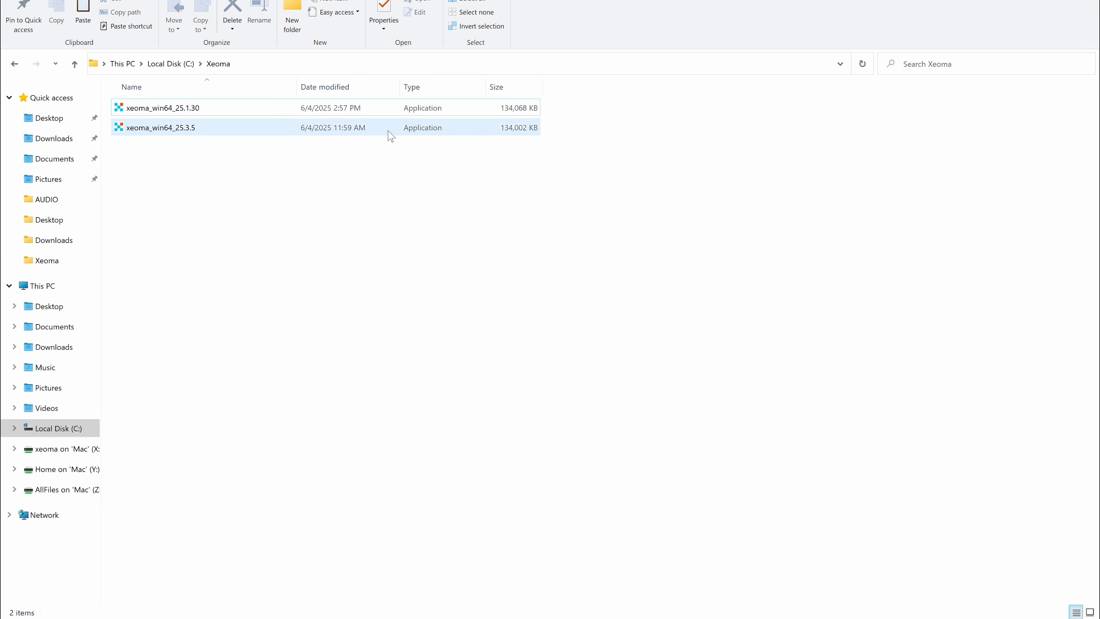
- Launch the xeoma_win64_25.3.5 installer, approve the UAC prompt, and connect to the localhost server
{"action": "right_click", "coordinate": [388, 130]}
{"action": "left_click", "coordinate": [418, 141]}
{"action": "left_click", "coordinate": [452, 426]}
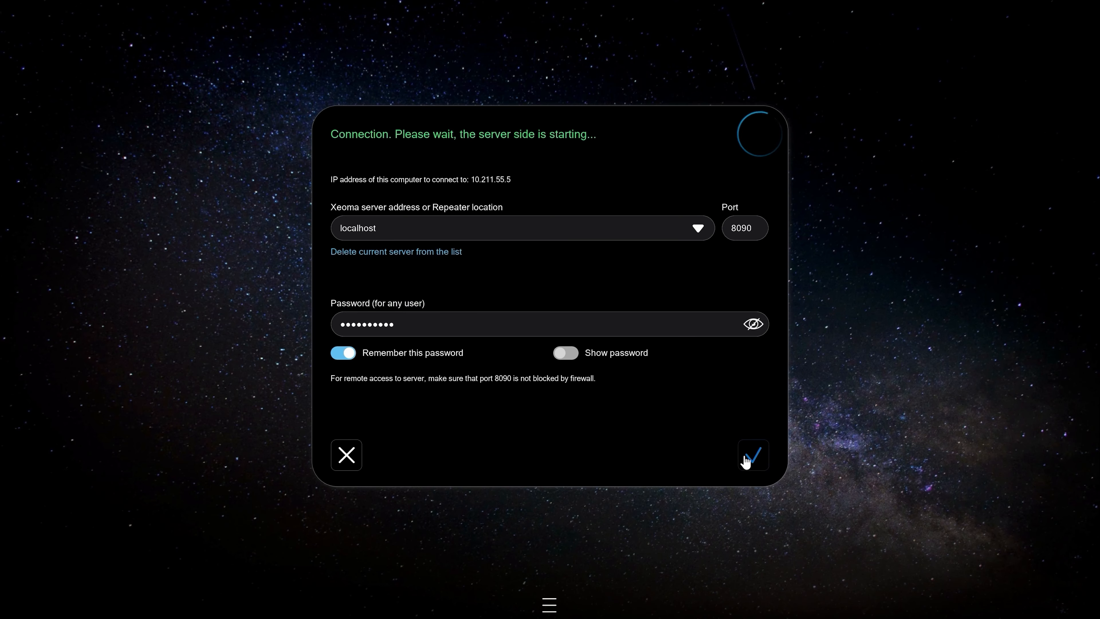
{"action": "left_click", "coordinate": [753, 455]}
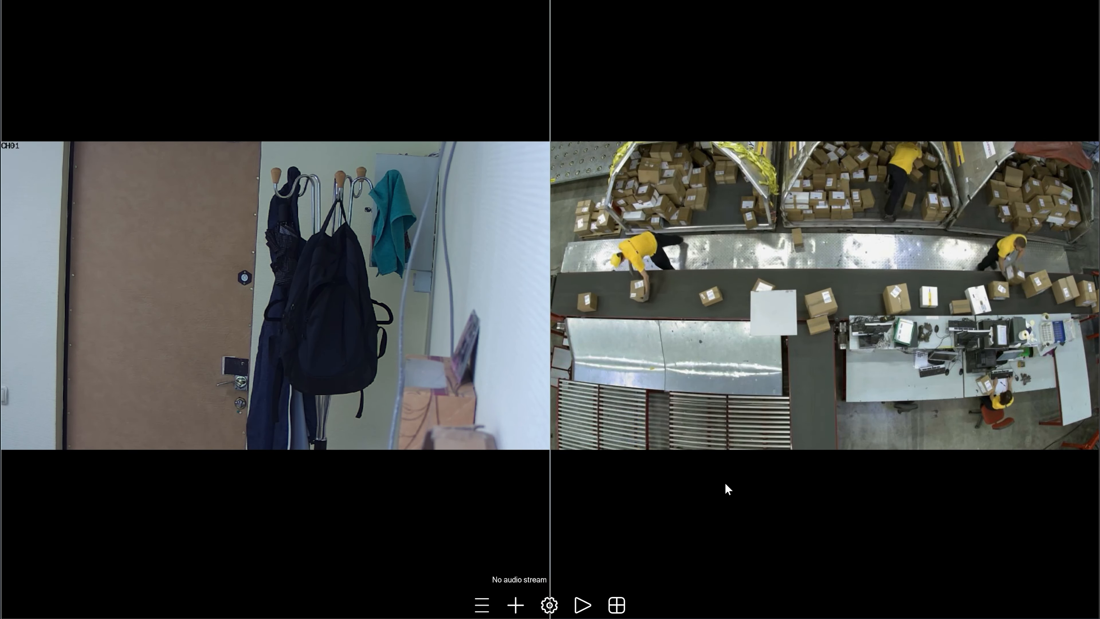
- Uninstall Xeoma from the Install menu, keeping the archive and settings
{"action": "left_click", "coordinate": [482, 605]}
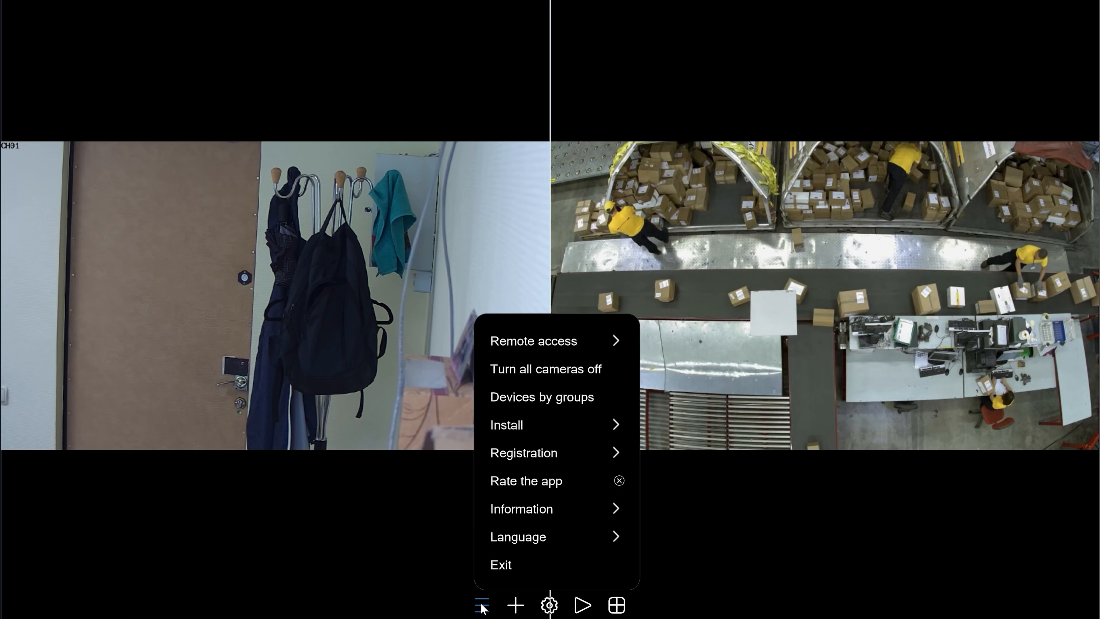
{"action": "left_click", "coordinate": [536, 436]}
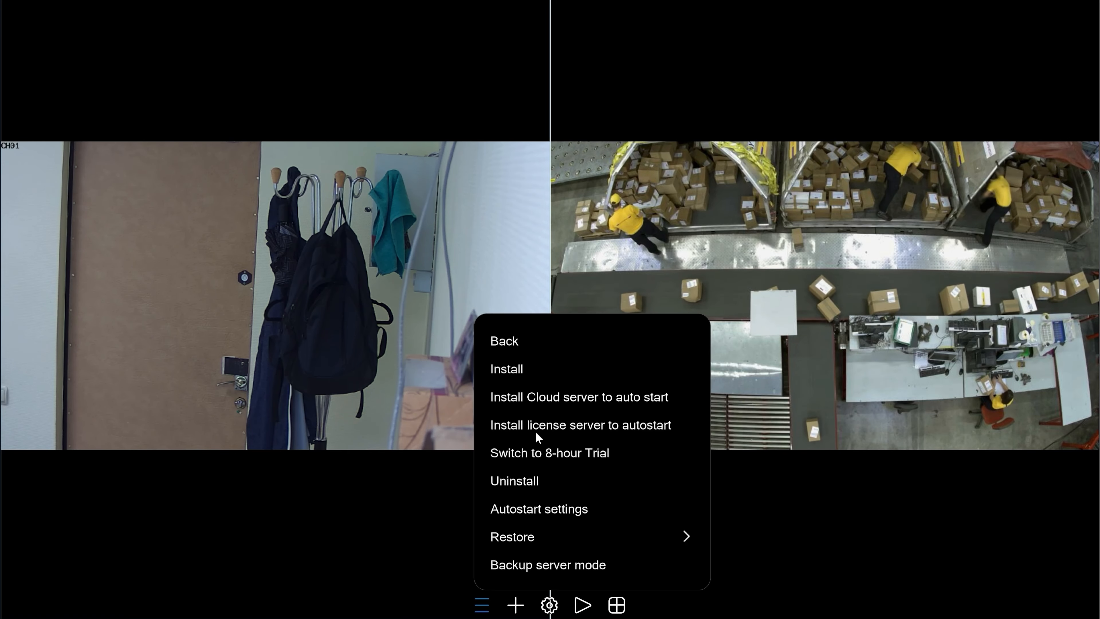
{"action": "left_click", "coordinate": [531, 482]}
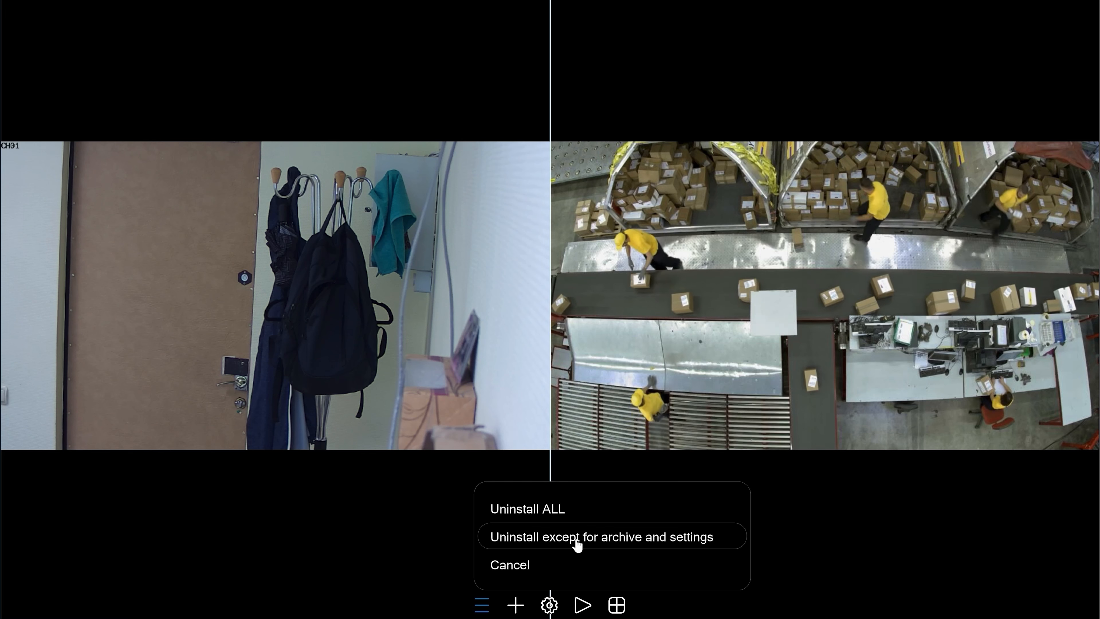
{"action": "left_click", "coordinate": [577, 543]}
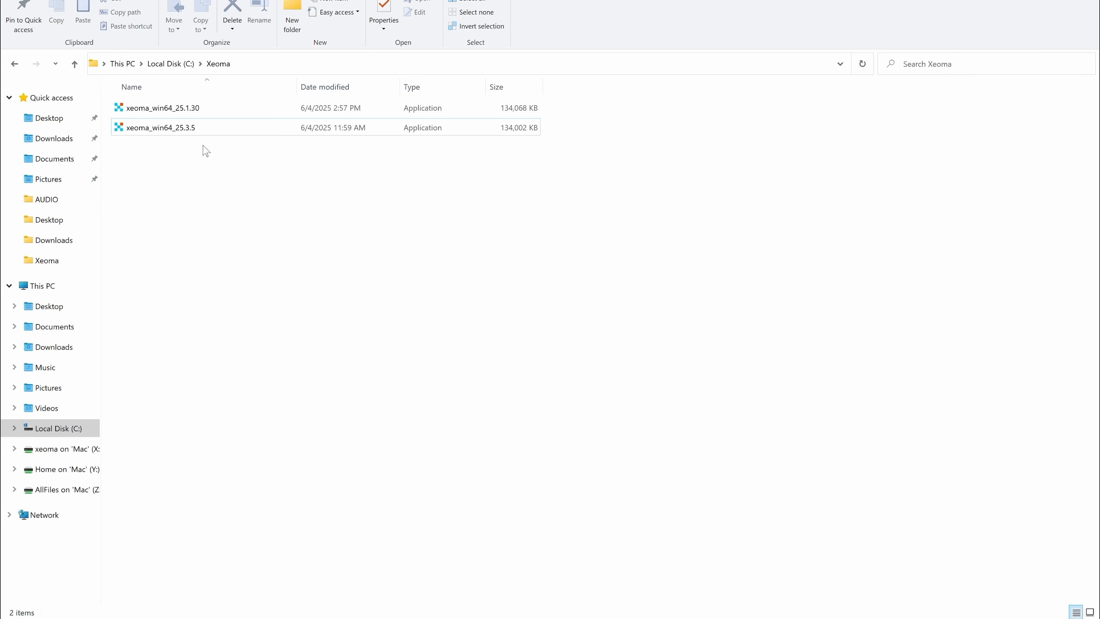
- Run xeoma_win64_25.3.5 as administrator, approve UAC, and connect to localhost on port 8090
{"action": "left_click", "coordinate": [195, 134]}
{"action": "left_click", "coordinate": [195, 132]}
{"action": "right_click", "coordinate": [195, 131]}
{"action": "left_click", "coordinate": [229, 153]}
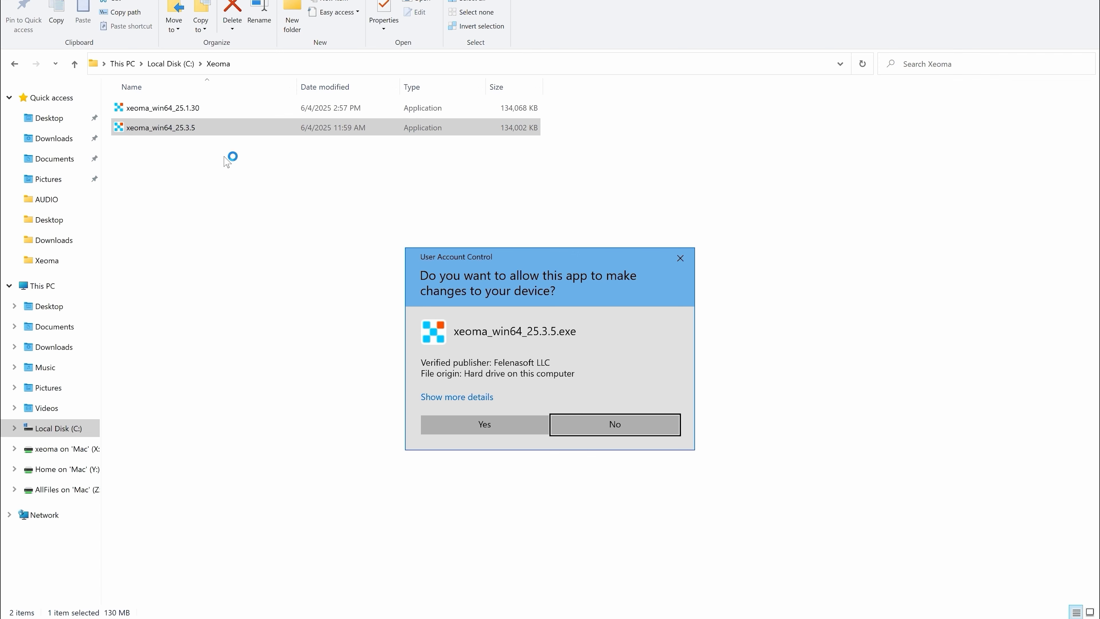
{"action": "left_click", "coordinate": [477, 425]}
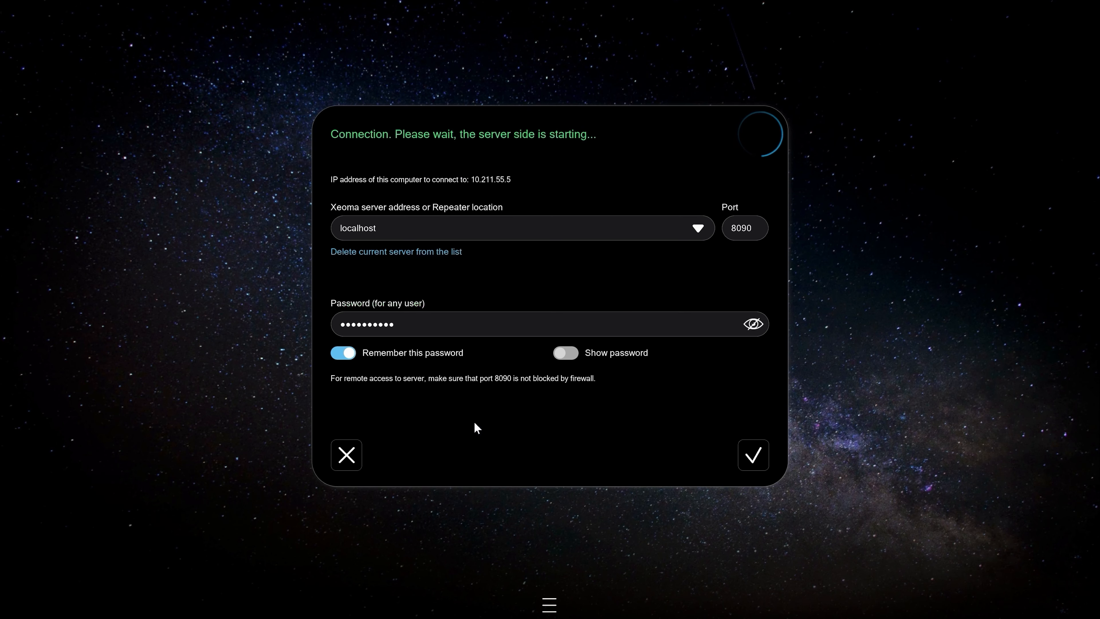
{"action": "left_click", "coordinate": [754, 454]}
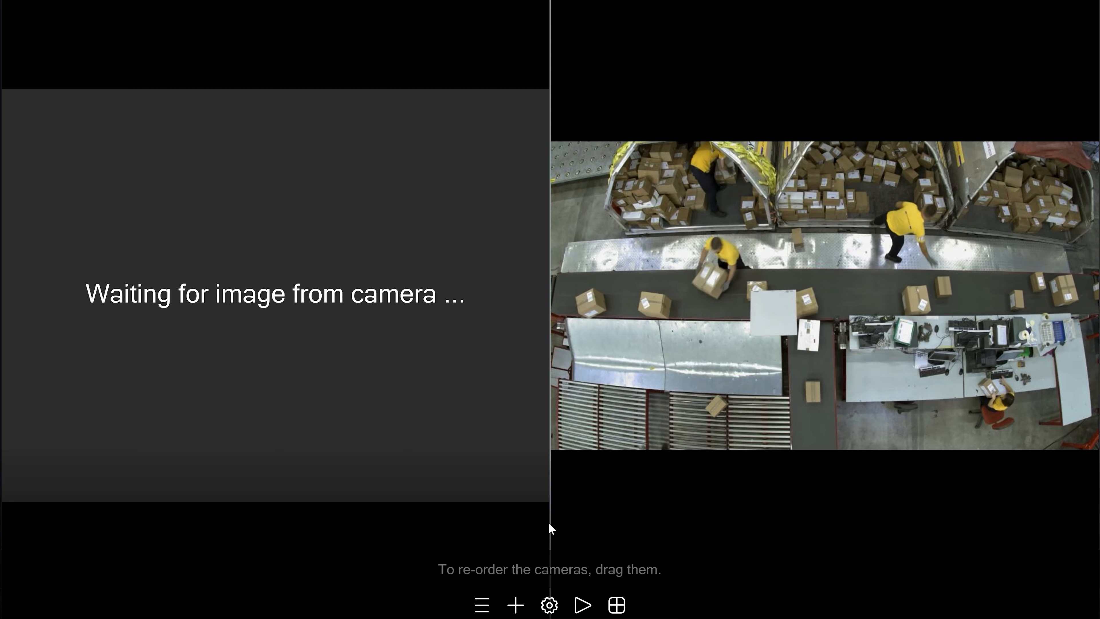
- Install Xeoma, then drag xeoma_win64 into Command Prompt to enter C:\Xeoma\xeoma_win64.exe
{"action": "left_click", "coordinate": [482, 605]}
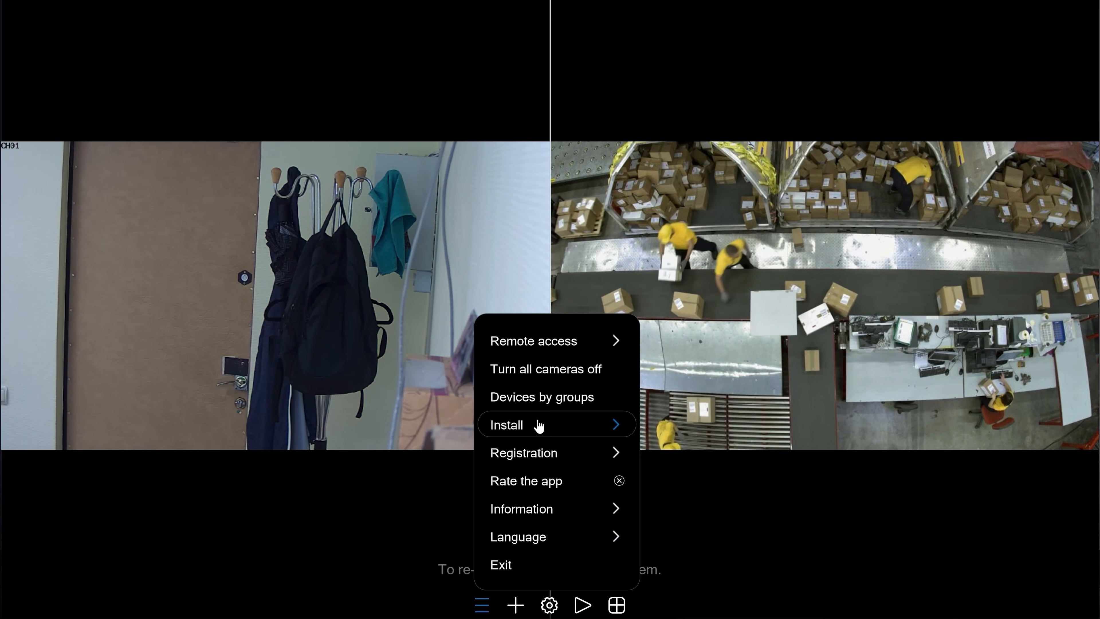
{"action": "left_click", "coordinate": [538, 425]}
{"action": "left_click", "coordinate": [549, 398]}
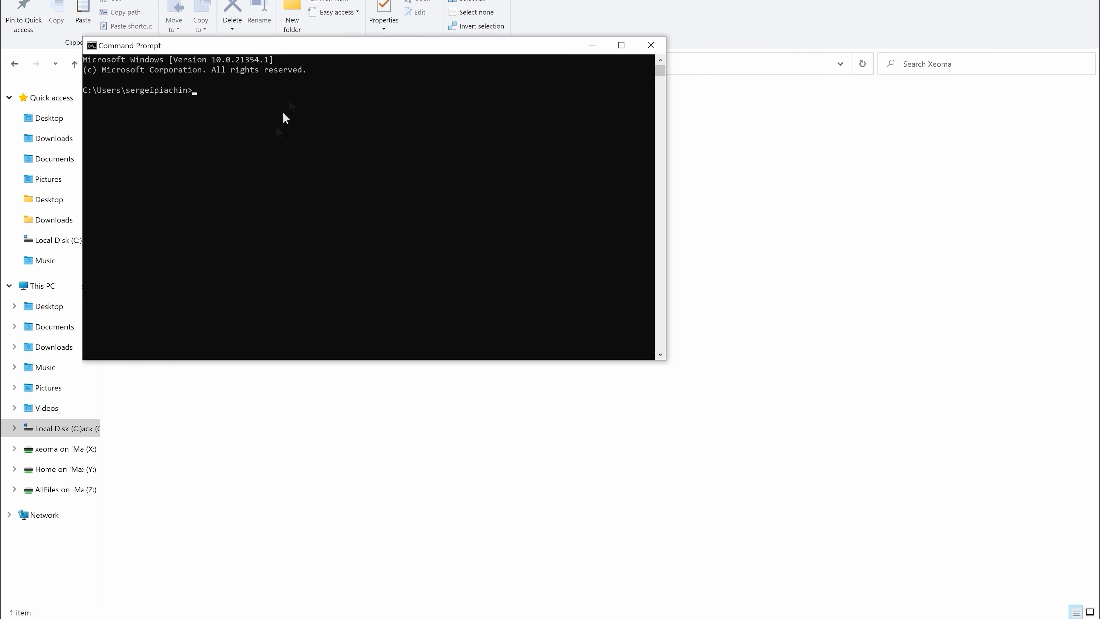
{"action": "left_click_drag", "start_coordinate": [316, 49], "coordinate": [424, 152]}
{"action": "left_click_drag", "start_coordinate": [130, 108], "coordinate": [382, 223]}
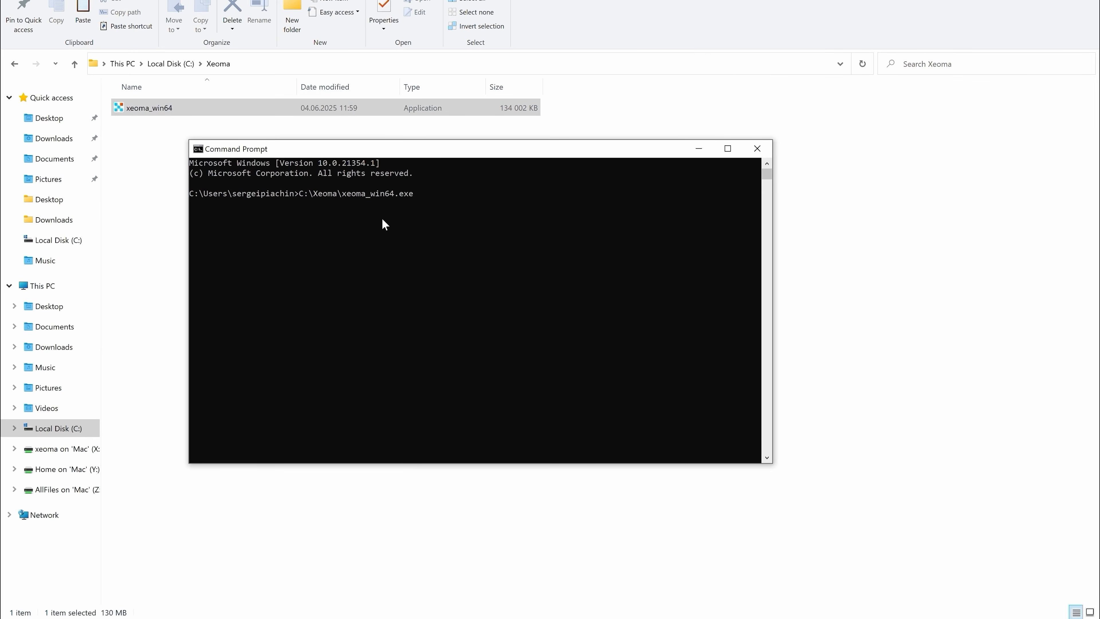